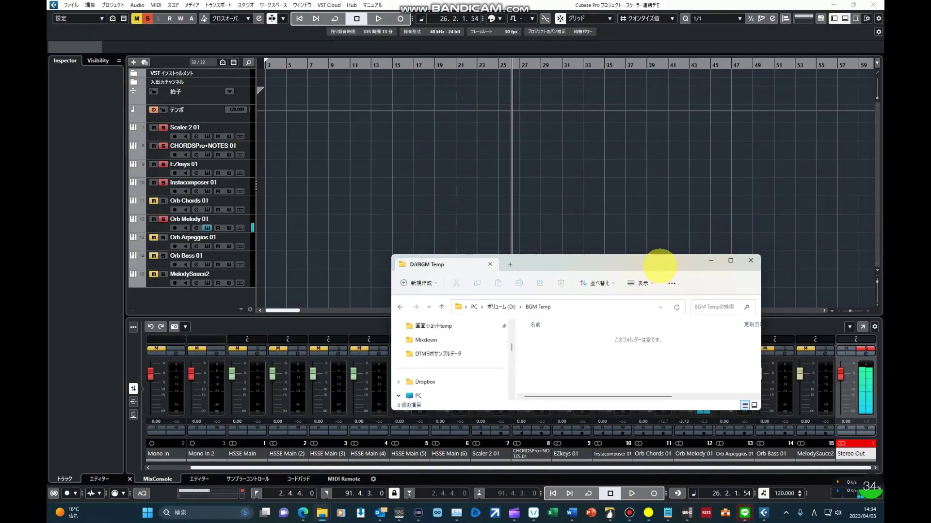
Step: Export the Orb Melody phrase as a MIDI file into the BGM Temp folder and stop the plug-in's playback
drag(659, 265, 740, 167)
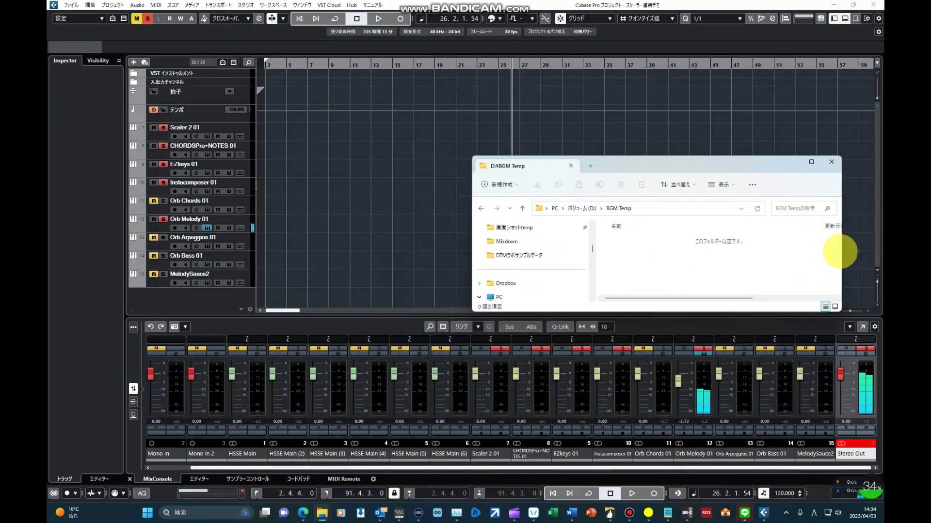
drag(841, 252, 795, 252)
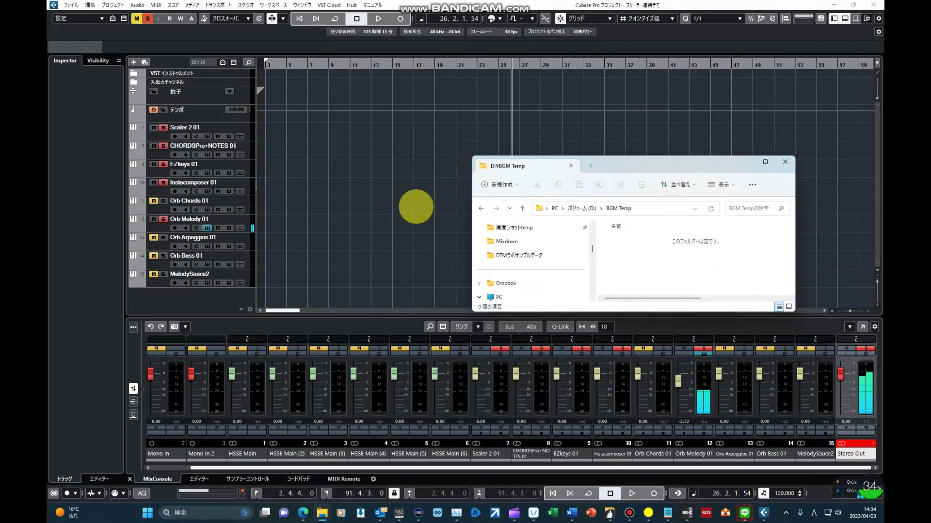
click(415, 207)
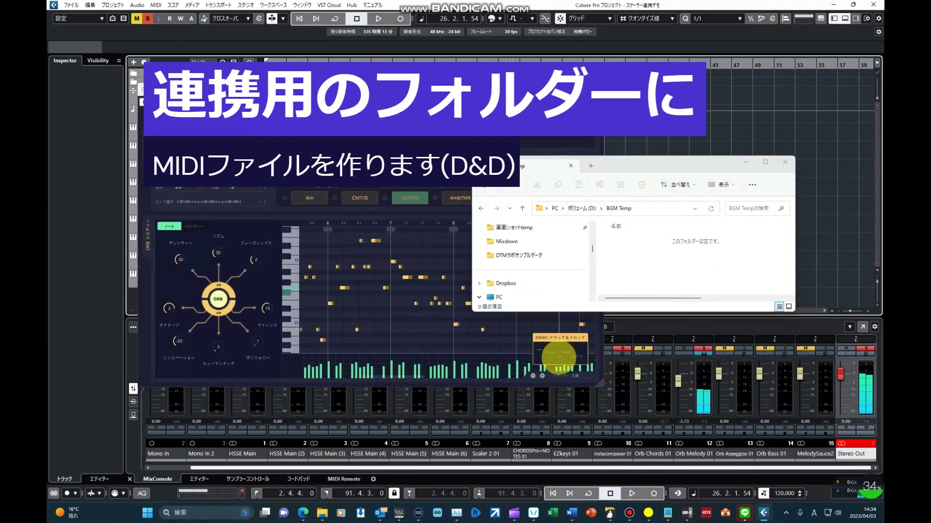
drag(559, 357, 636, 263)
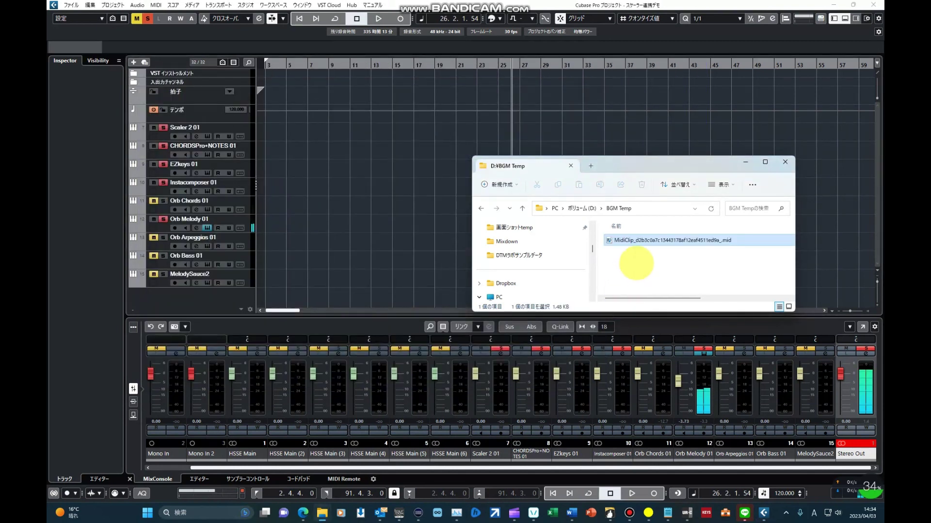
click(395, 263)
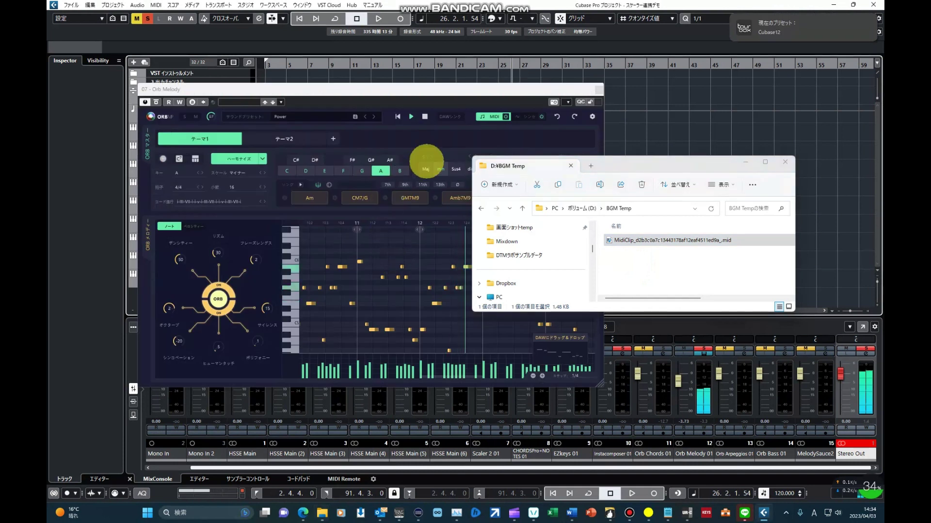
click(425, 117)
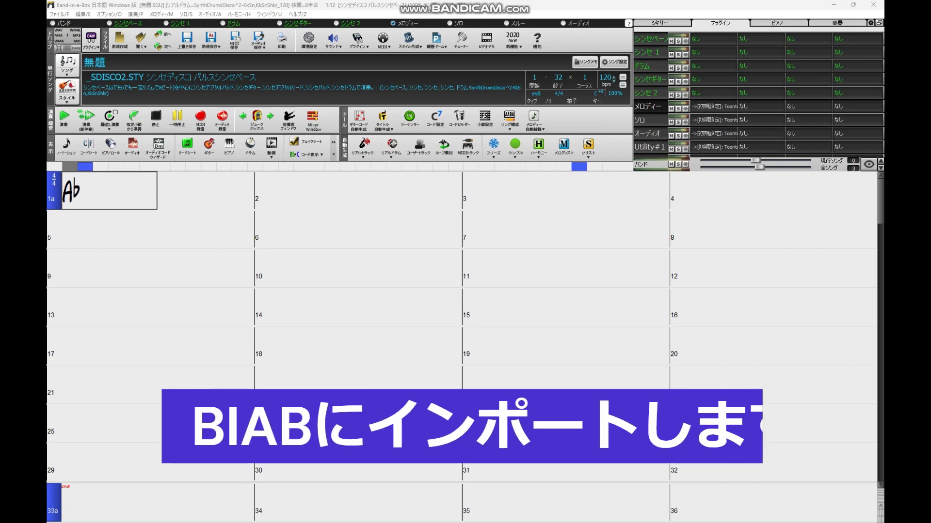
Step: In Band-in-a-Box, bring the MIDI clip from the BGM Temp folder into the current song as an import
click(88, 212)
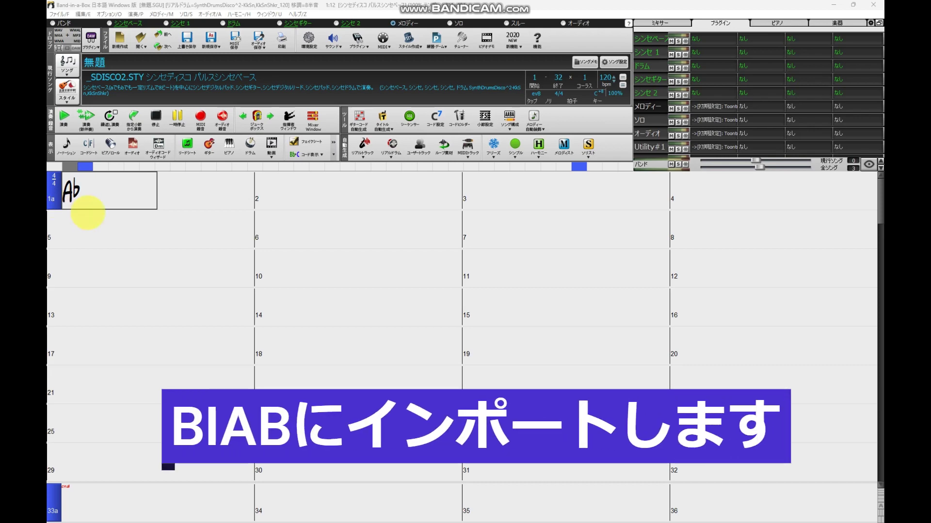
drag(48, 237, 457, 249)
click(471, 324)
drag(469, 324, 155, 276)
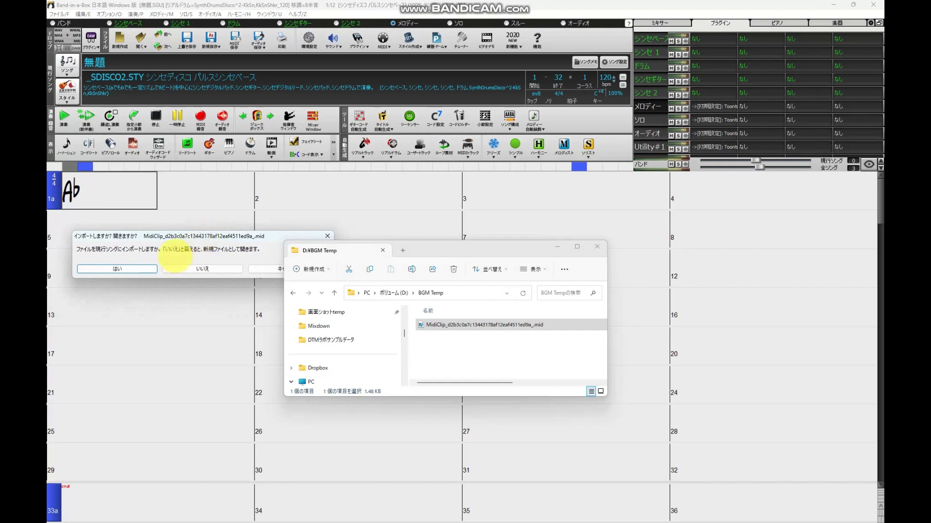
click(139, 270)
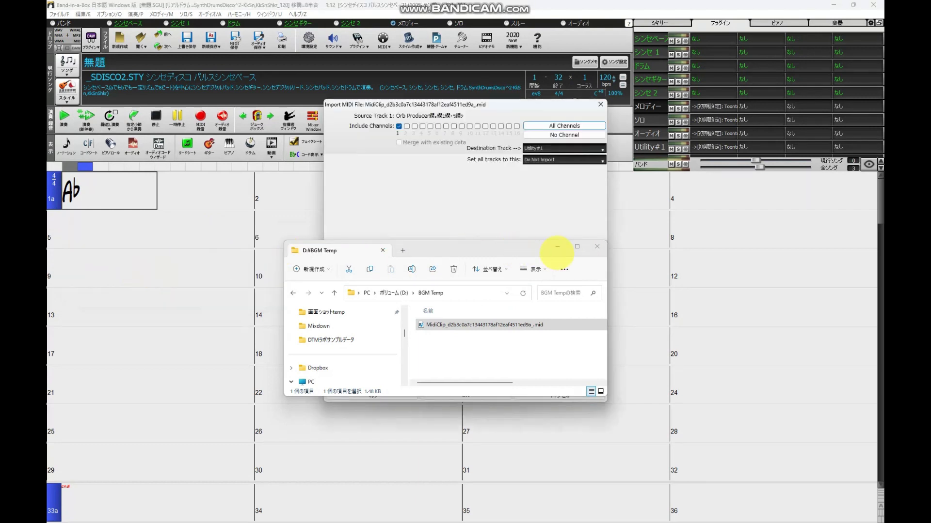
click(557, 248)
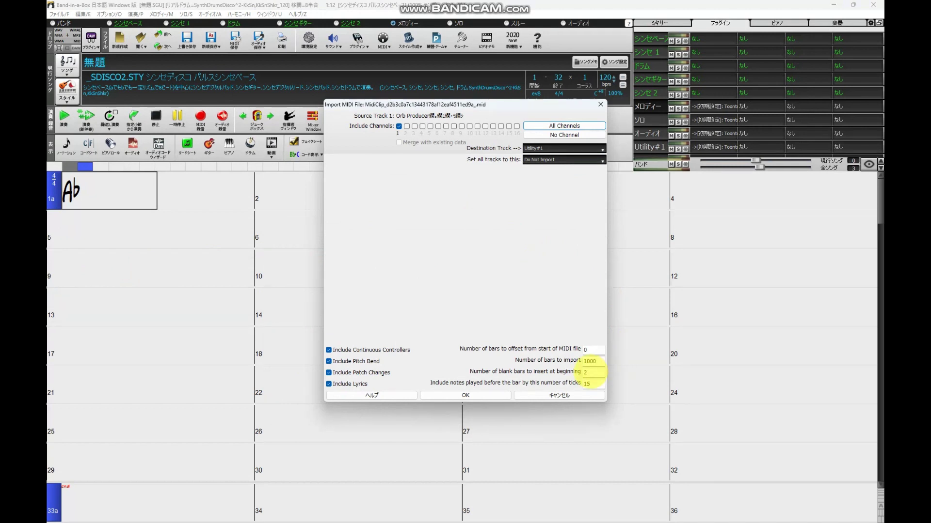
Step: Import the MIDI clip to the メロディー track with 2 blank bars inserted at the beginning
double_click(589, 373)
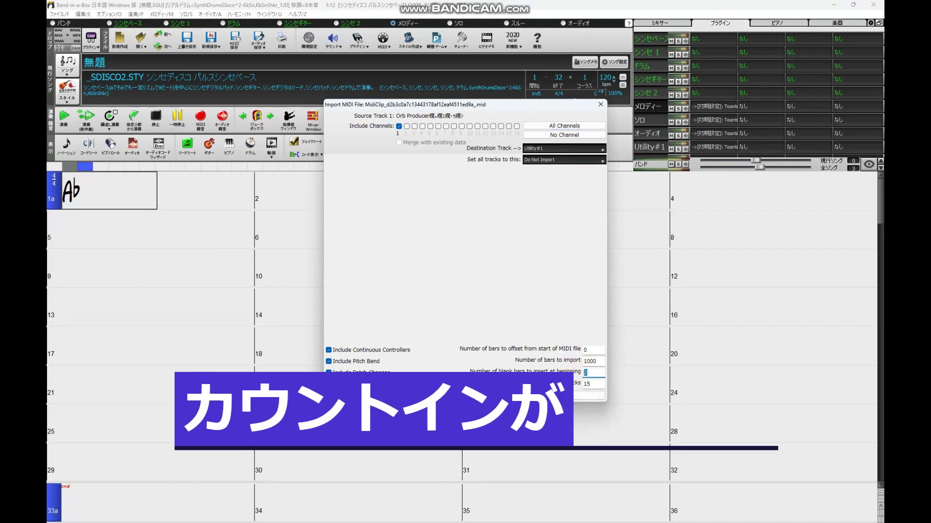
click(546, 160)
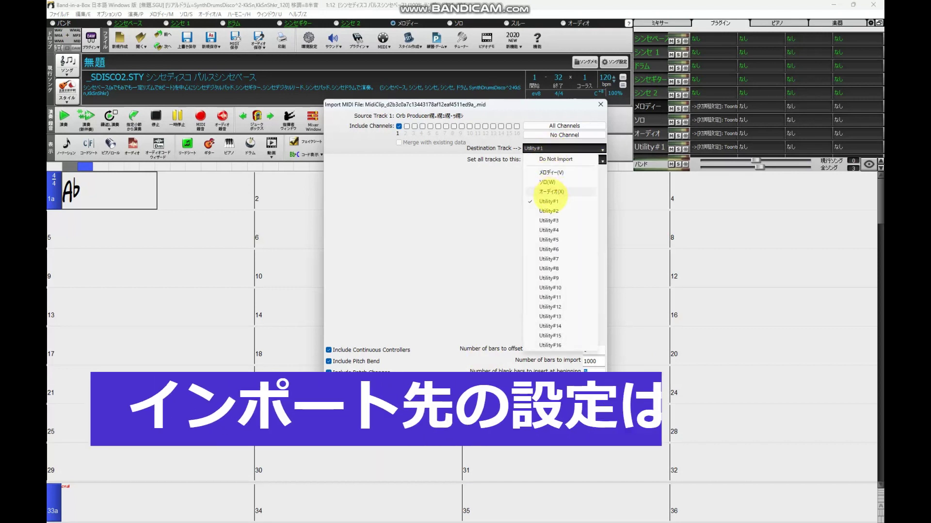
click(549, 173)
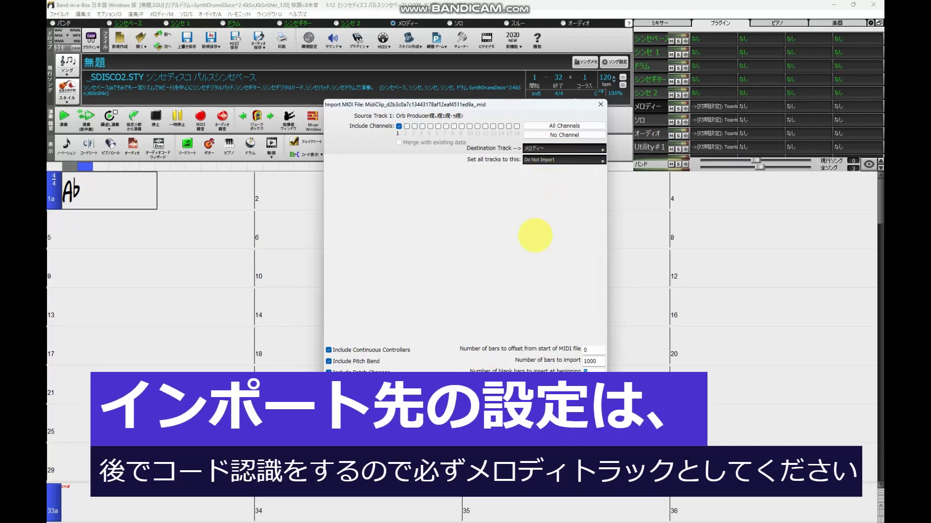
click(467, 394)
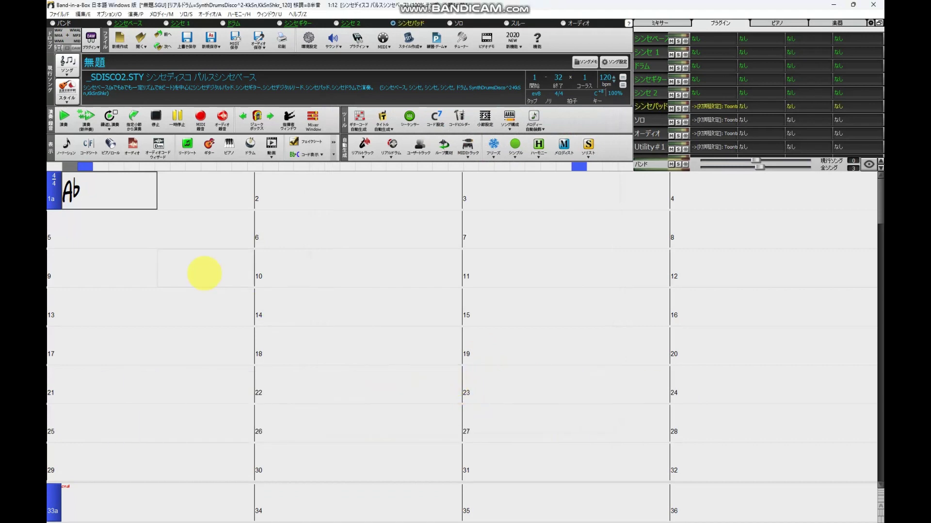
Step: Copy all the imported melody notes in the piano roll and paste them at bar 17 to fill 32 bars
click(111, 144)
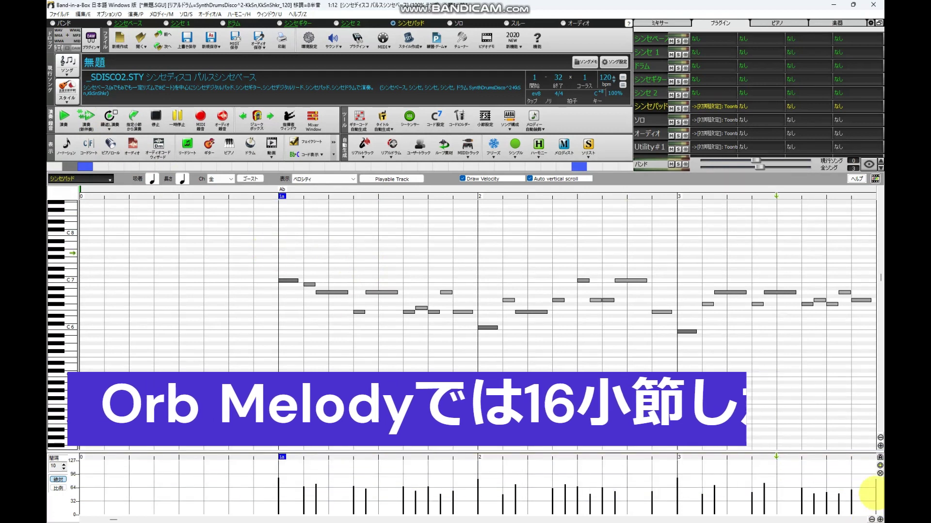
click(879, 457)
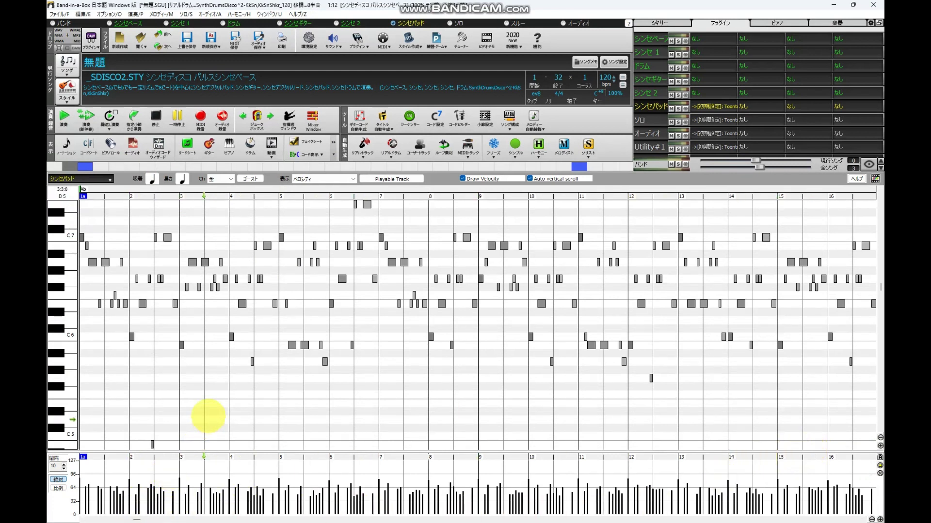
key(ctrl+a)
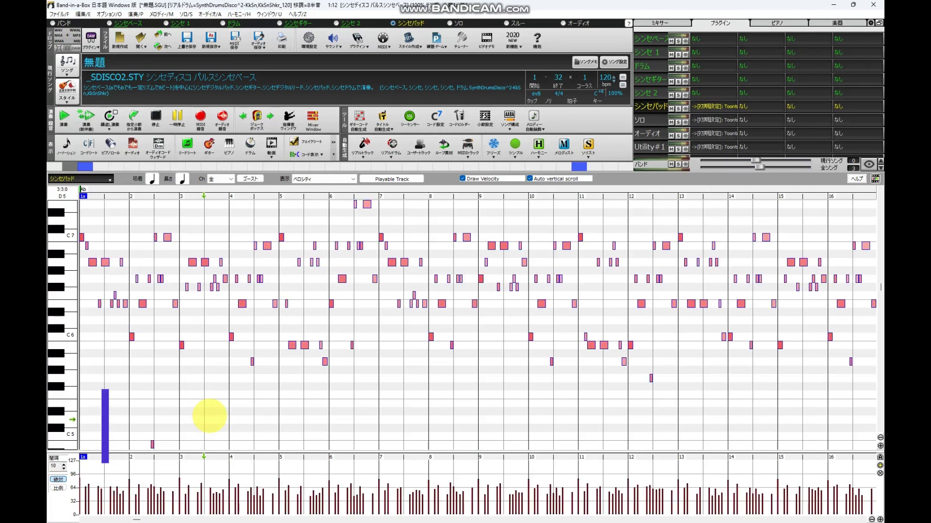
drag(136, 518, 334, 517)
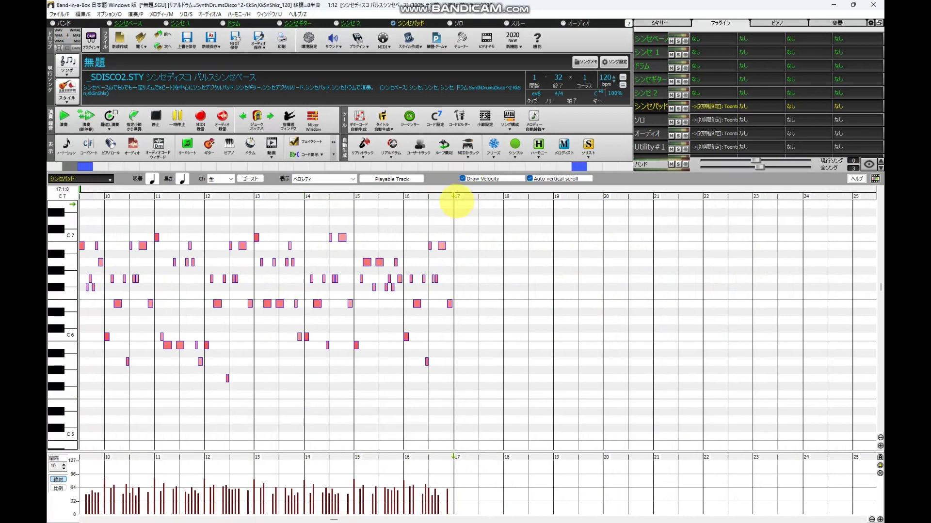
click(454, 192)
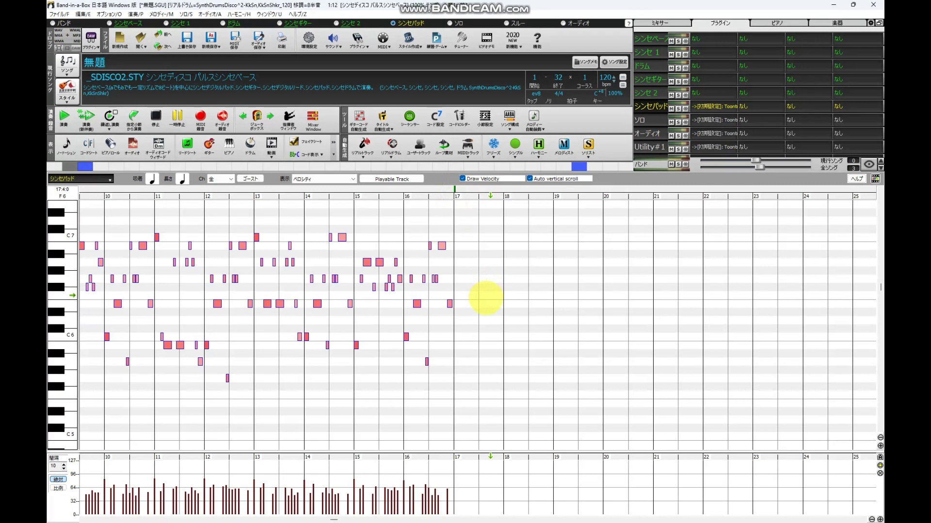
key(ctrl+v)
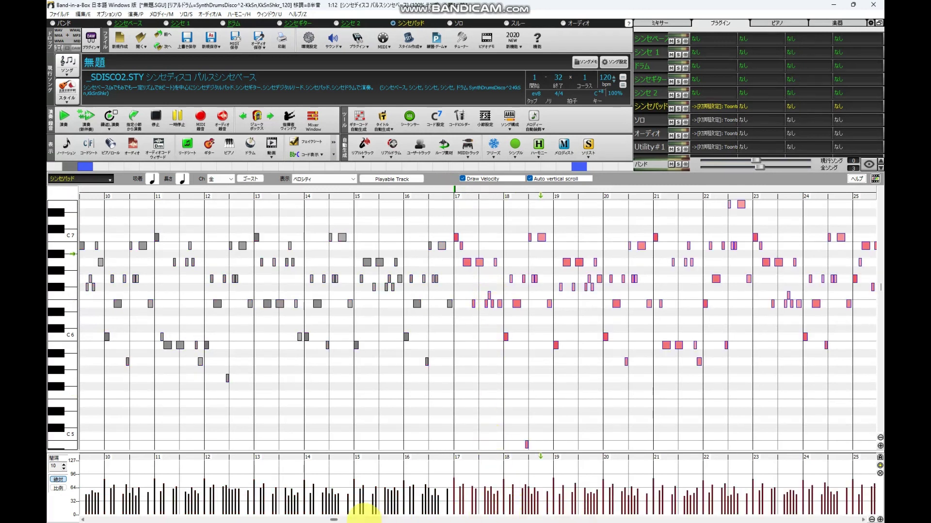
drag(333, 519, 590, 519)
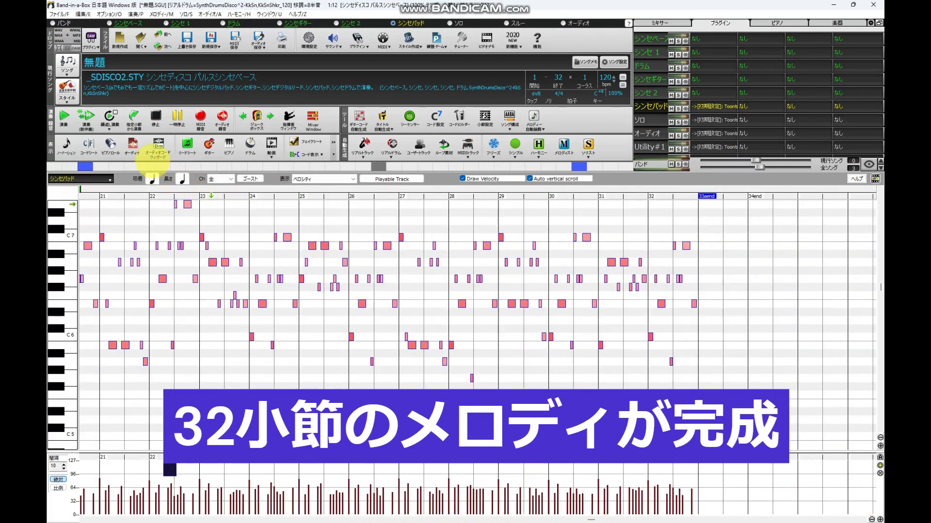
Step: Generate chords automatically from the melody for the whole song, using the ポップ16ビート genre and the ポップ シンセパッド subgenre
click(89, 144)
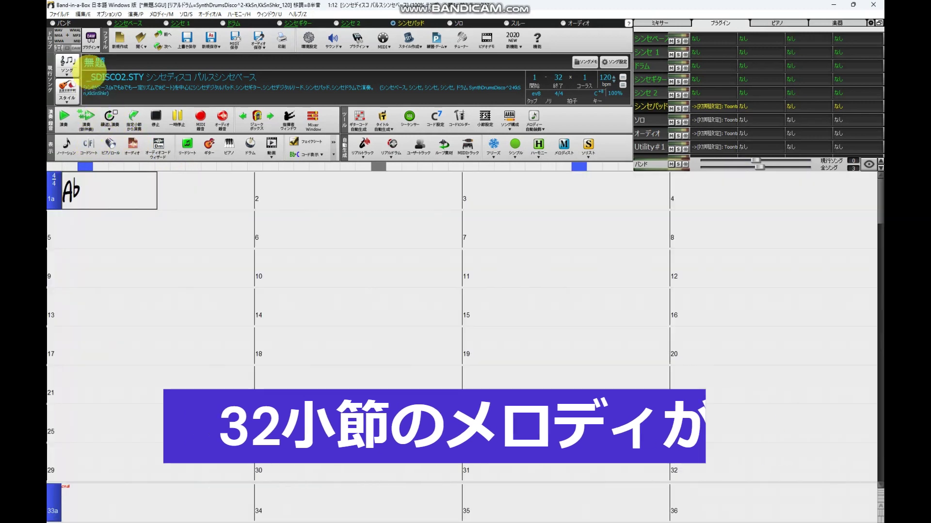
click(82, 14)
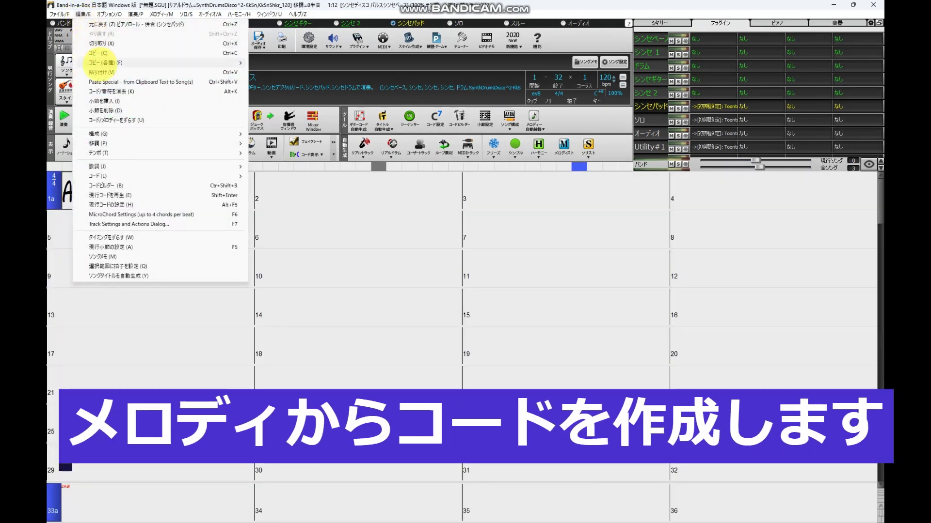
mouse_move(116, 176)
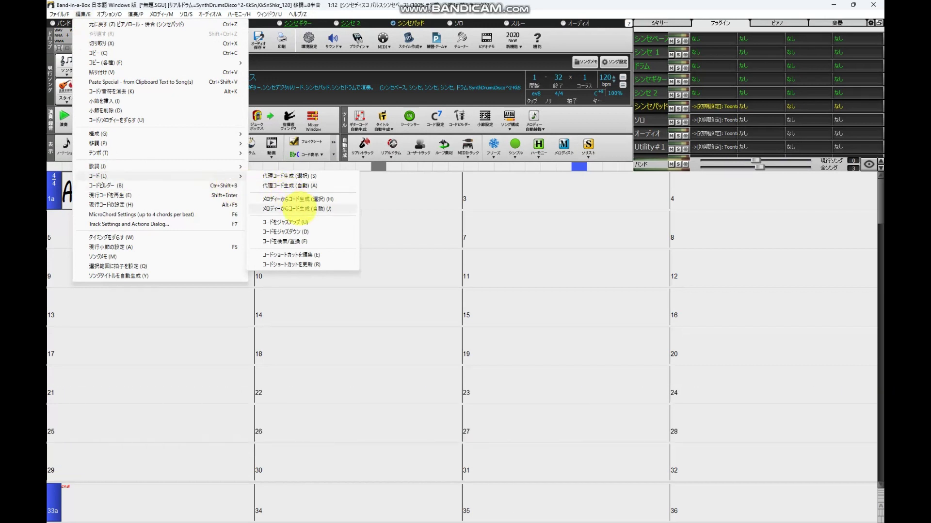
click(298, 209)
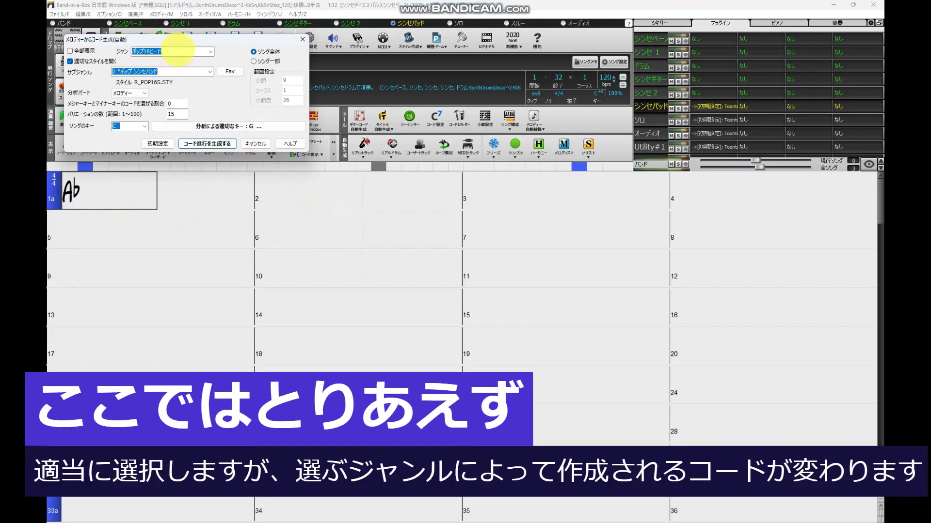
click(210, 52)
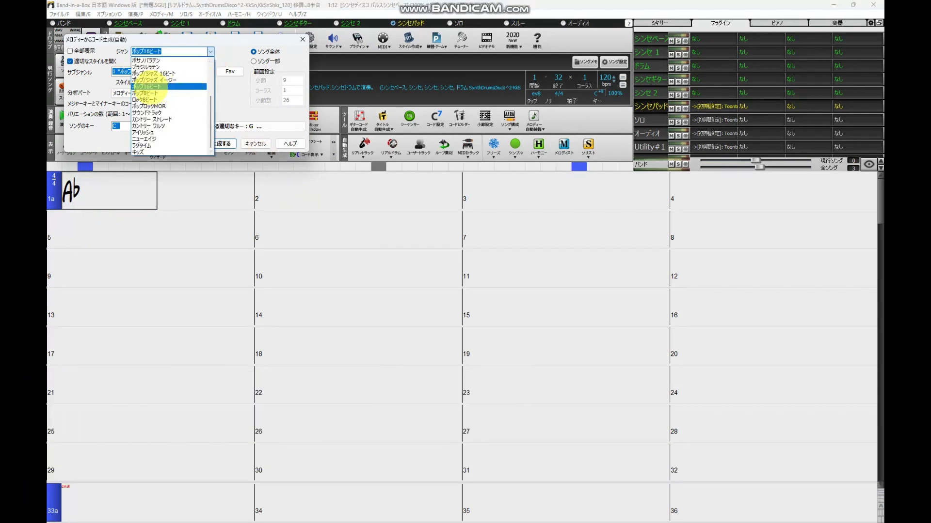
click(152, 87)
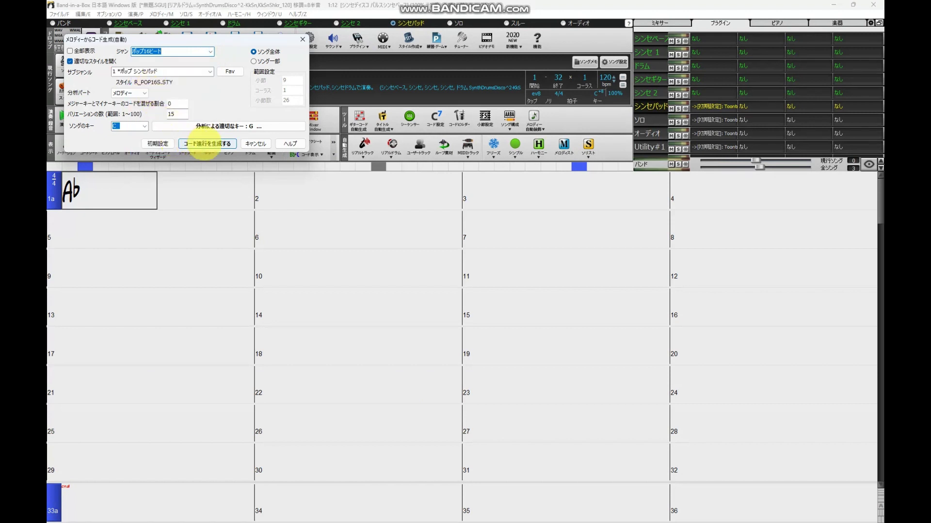
click(206, 144)
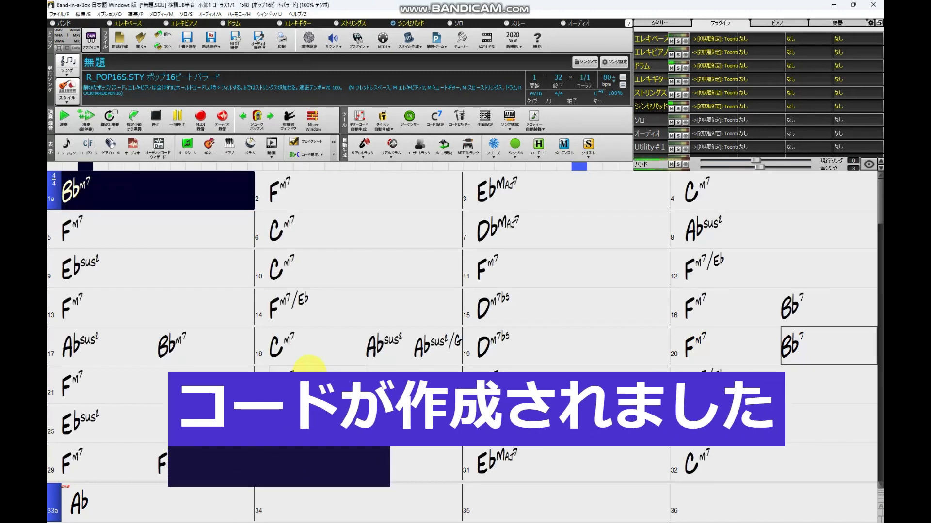
Step: Set the song's tempo to 120 bpm
click(603, 78)
text(12)
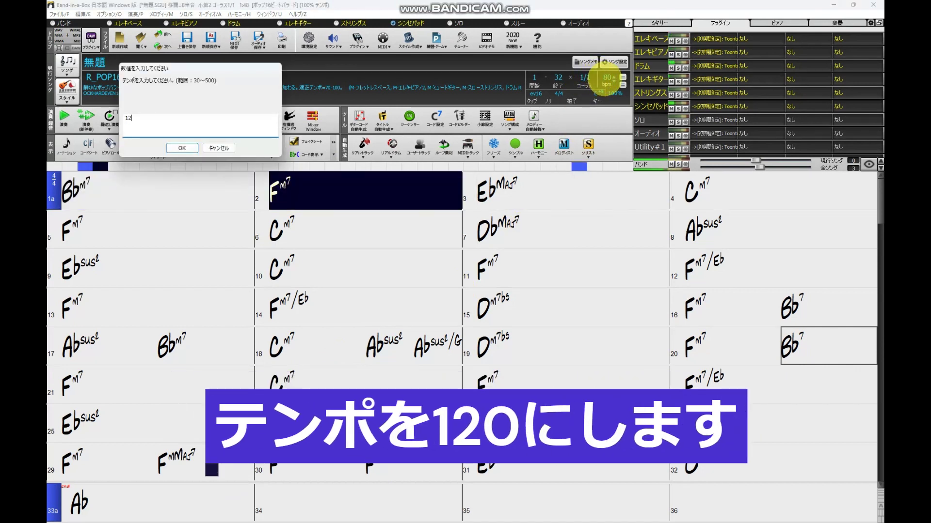
text(0)
key(Return)
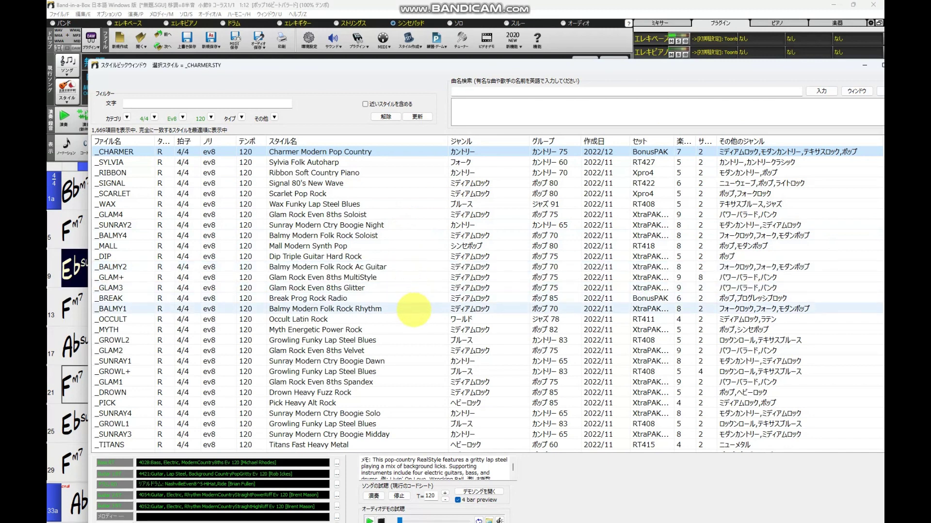
Step: Browse the style list and audition the demo of the Balmy Modern Folk Rock Chugging style
scroll(416, 341, down, 3)
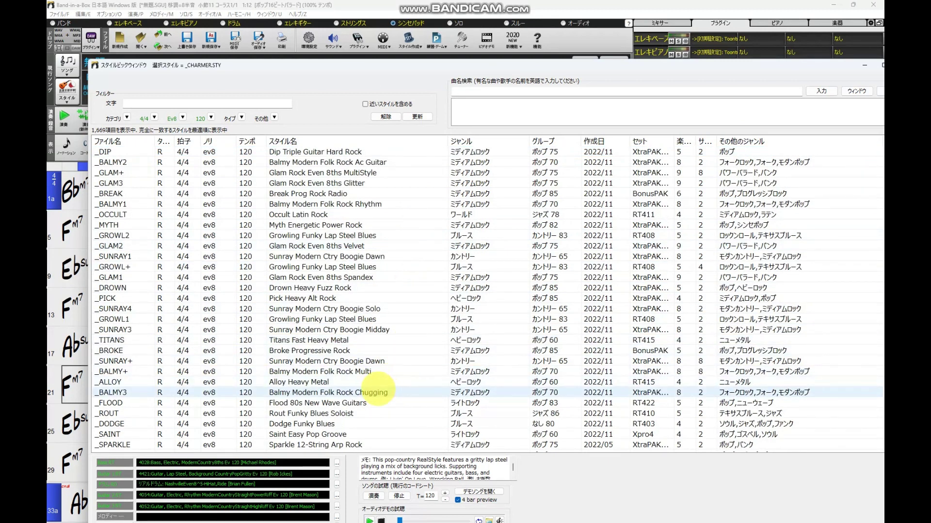
click(377, 392)
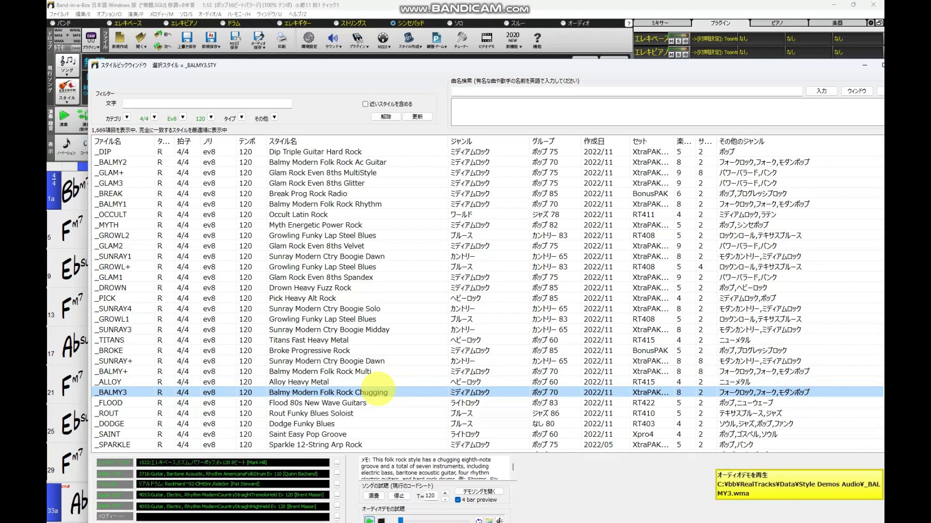
scroll(377, 390, down, 6)
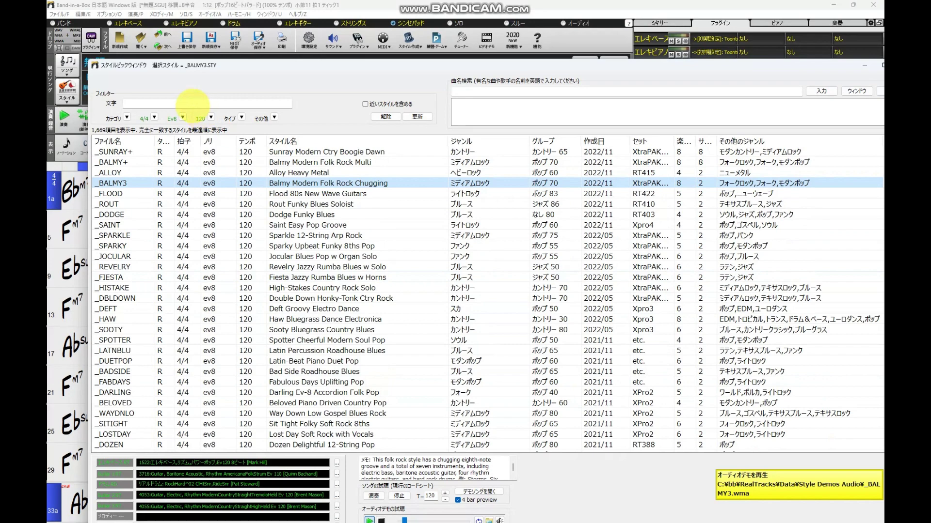
Step: Filter the style list by the text シンセ
click(192, 104)
text(yp)
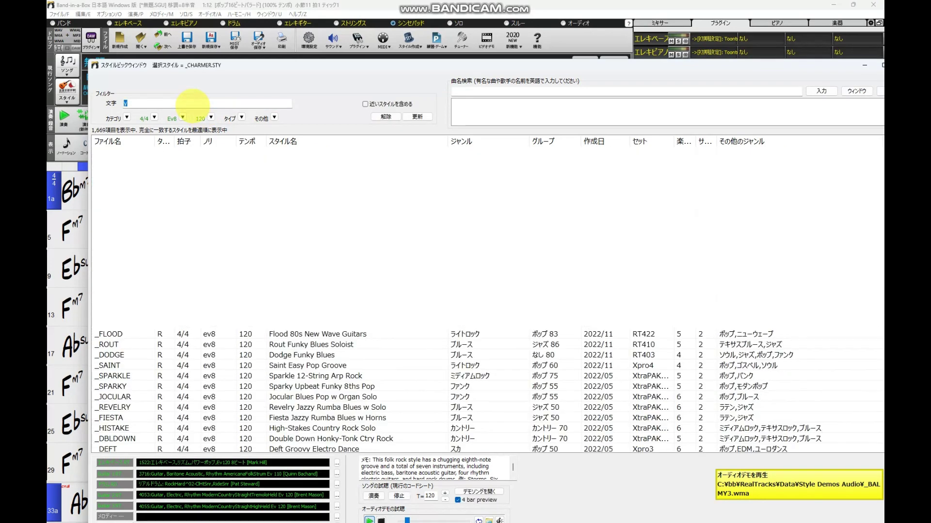
key(BackSpace)
key(BackSpace)
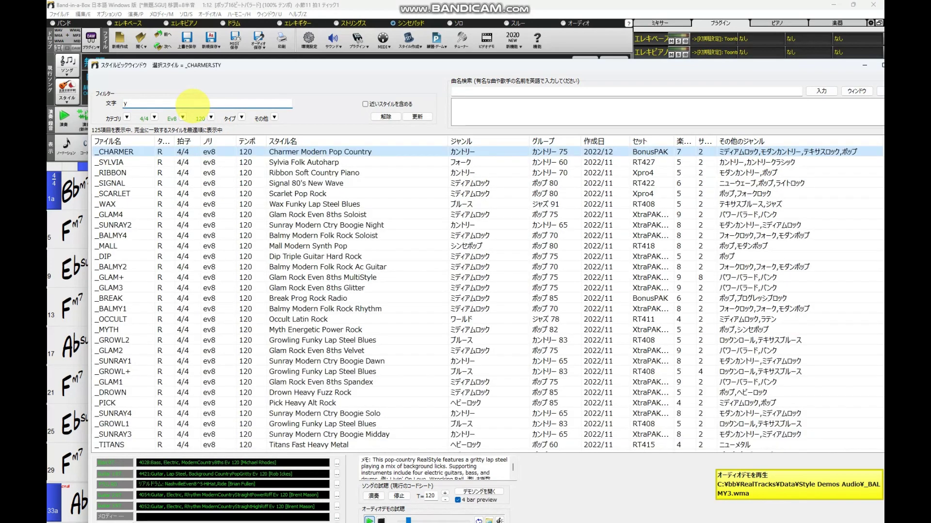
key(Zenkaku_Hankaku)
text(し)
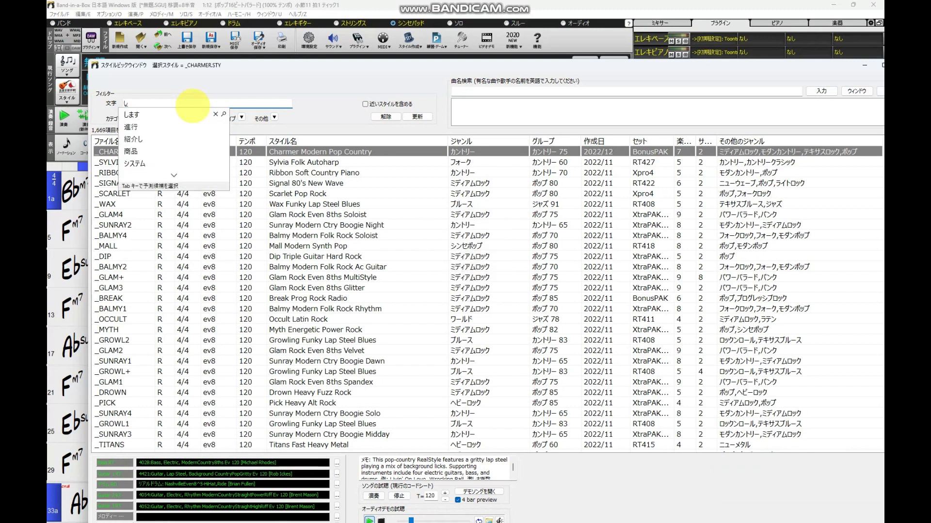
text(ん)
key(Tab)
key(Tab)
key(Return)
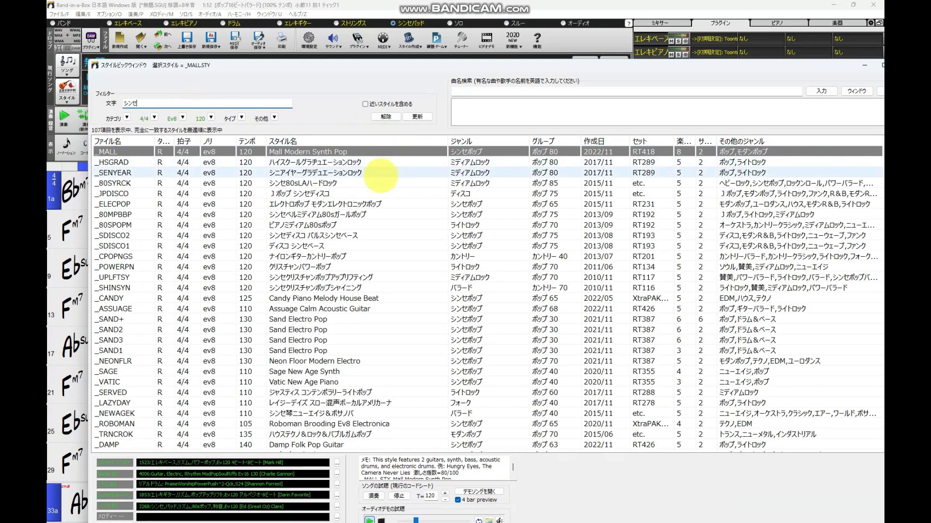
Step: Load the _ELECPOP style (エレクトロポップ モダンエレクトロニックポップ) into the song, and generate and play the accompaniment
click(346, 204)
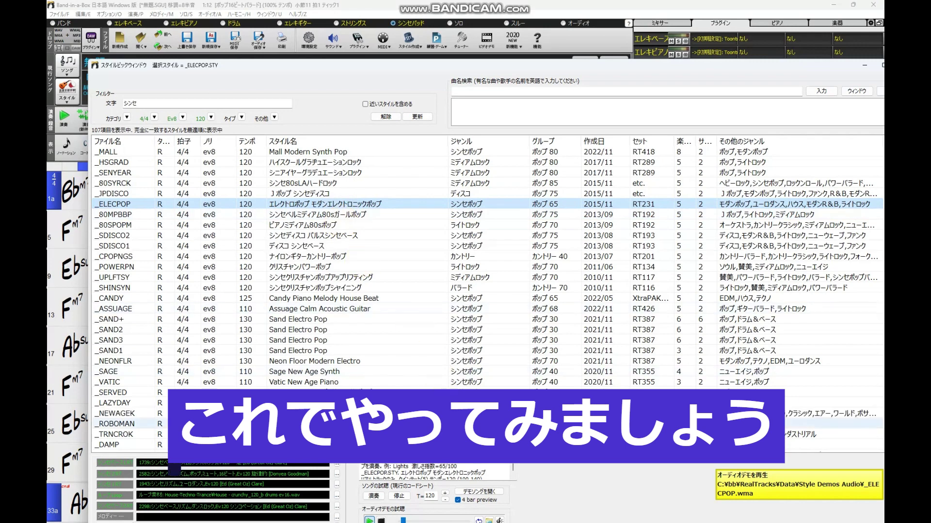
drag(468, 67, 468, 20)
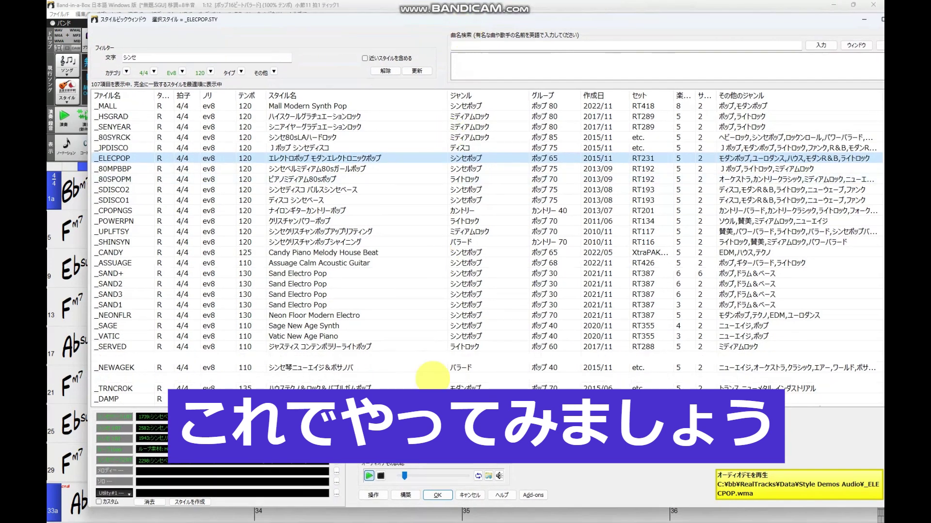
click(437, 495)
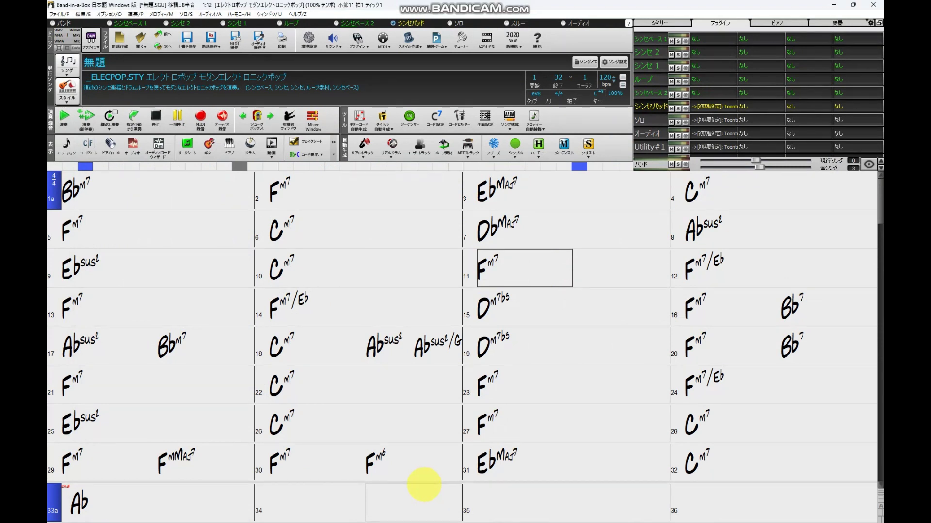
click(86, 116)
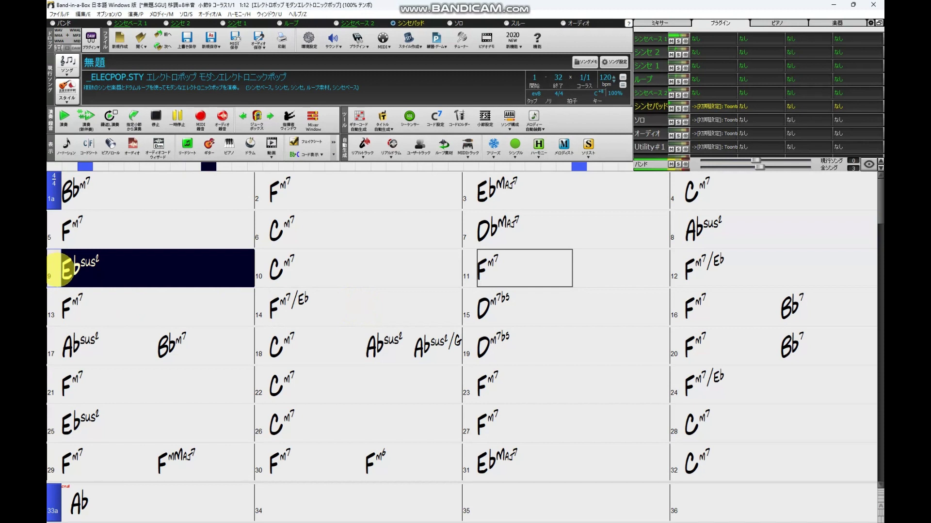
Step: Set part markers on the chord sheet: a at bar 9 and b at bars 17, 25 and 33
click(54, 344)
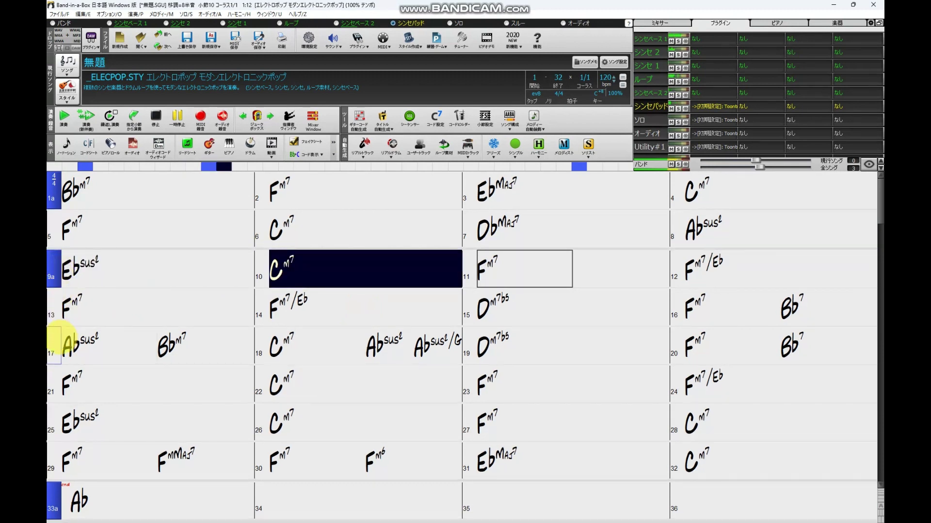
click(55, 345)
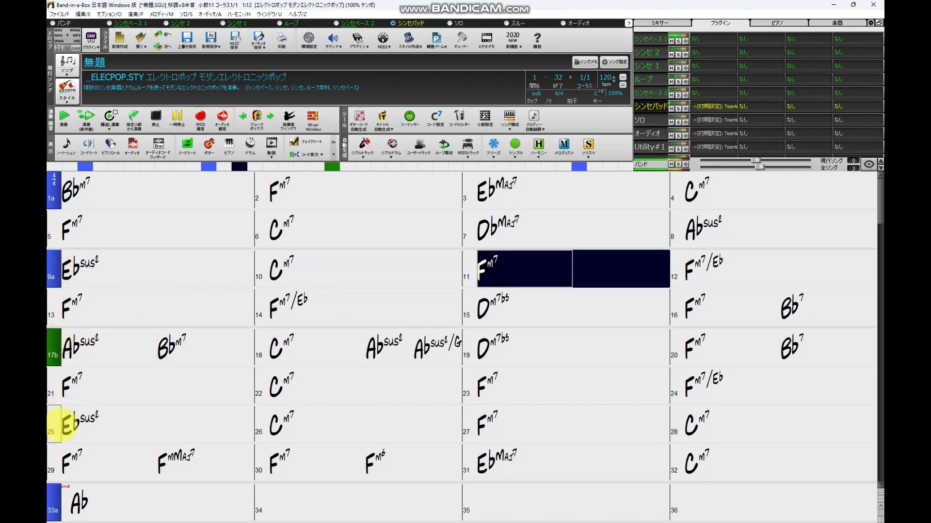
click(61, 425)
click(60, 426)
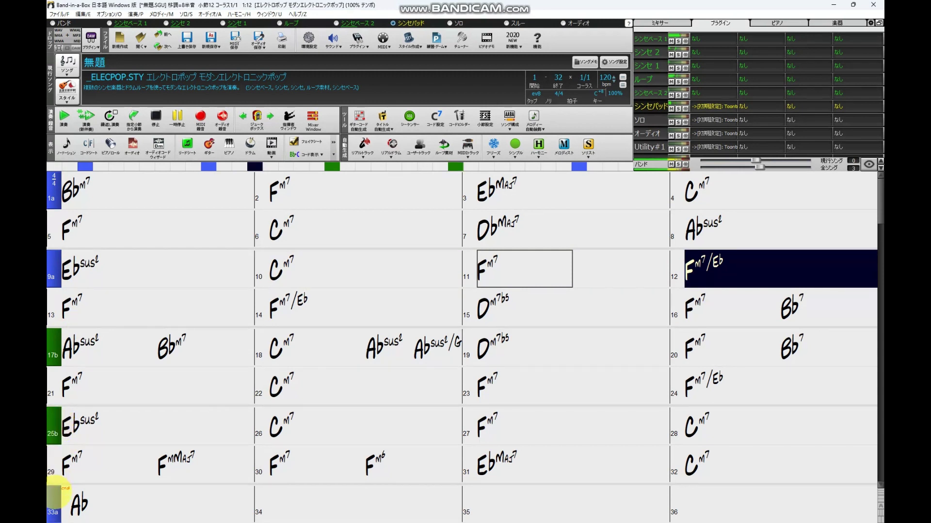
click(58, 499)
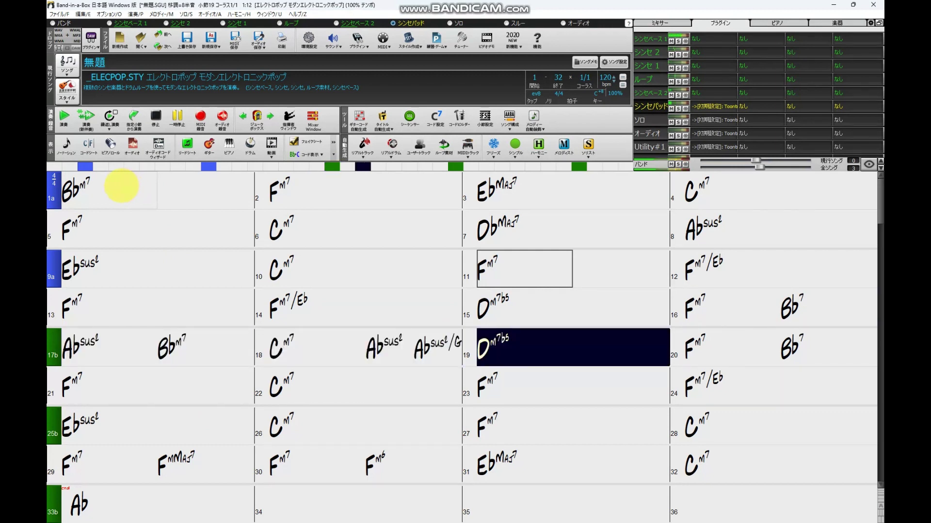
Step: Copy the B♭m7 chord from bar 1 onto bar 33, and regenerate and play the accompaniment
click(121, 186)
key(ctrl+c)
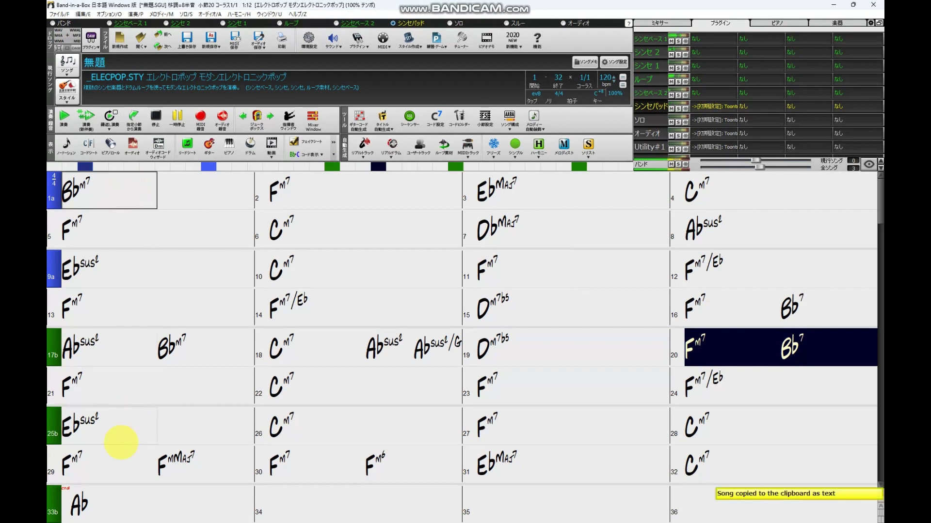
click(125, 499)
key(ctrl+v)
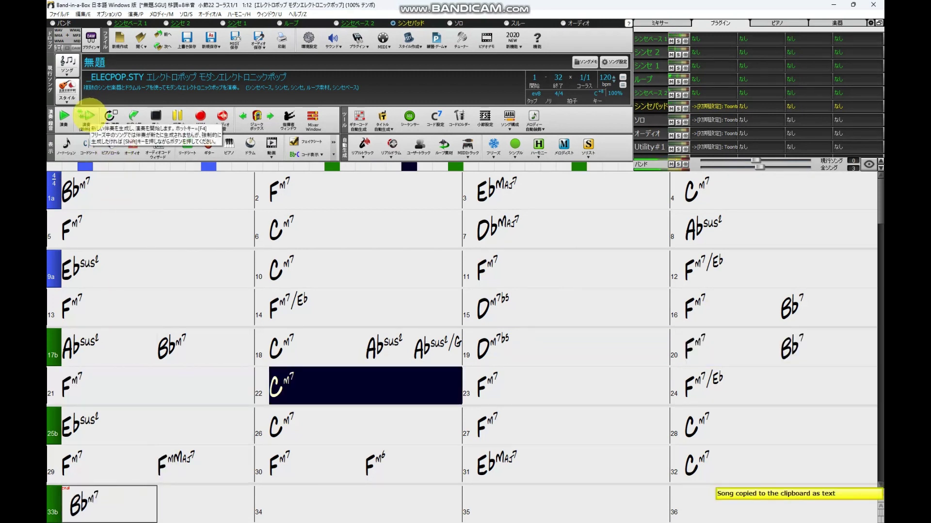
click(86, 115)
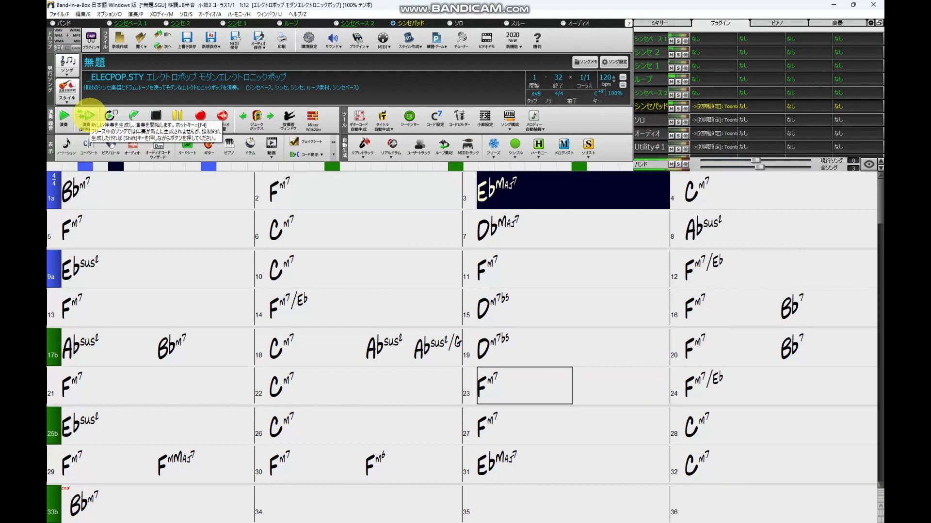
Step: Assign the UJAM: USYNTH instrument plugin to the シンセパッド track
click(715, 106)
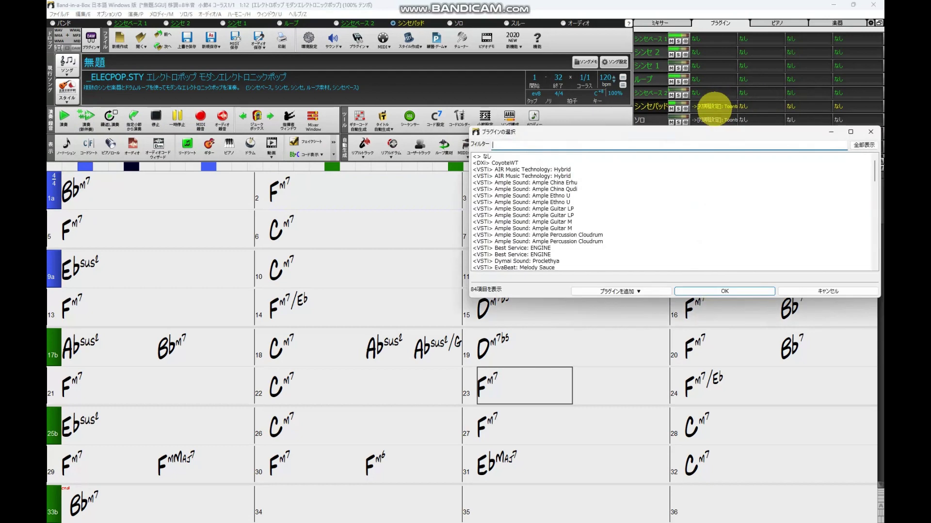
scroll(635, 215, down, 3)
scroll(636, 215, down, 3)
scroll(635, 216, down, 3)
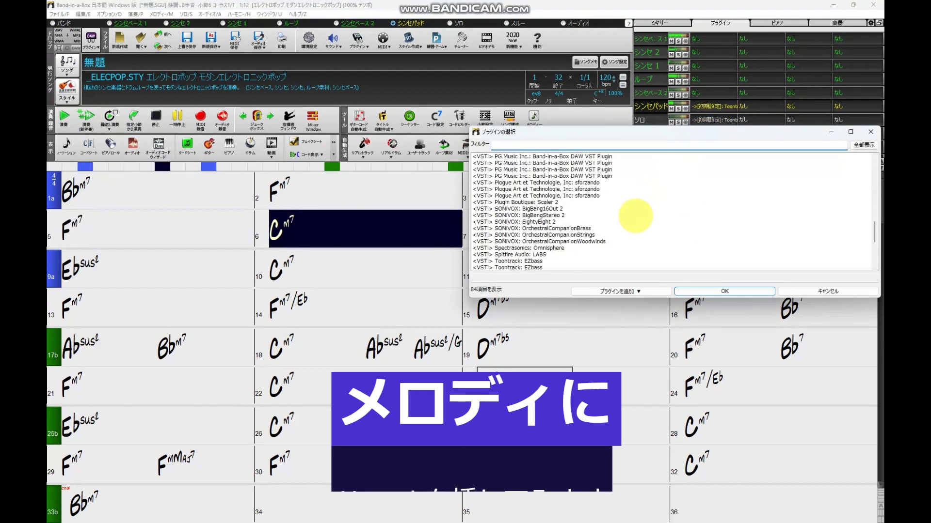
scroll(636, 215, down, 3)
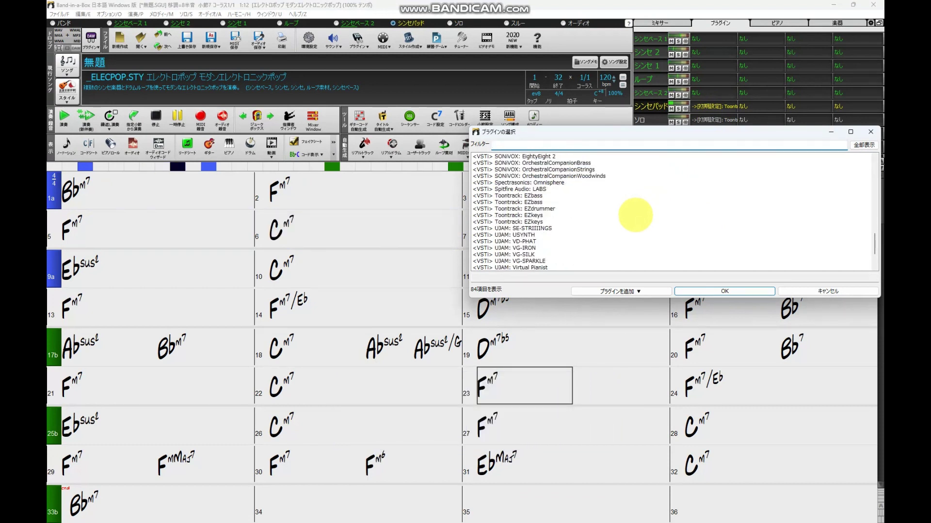
scroll(636, 216, down, 3)
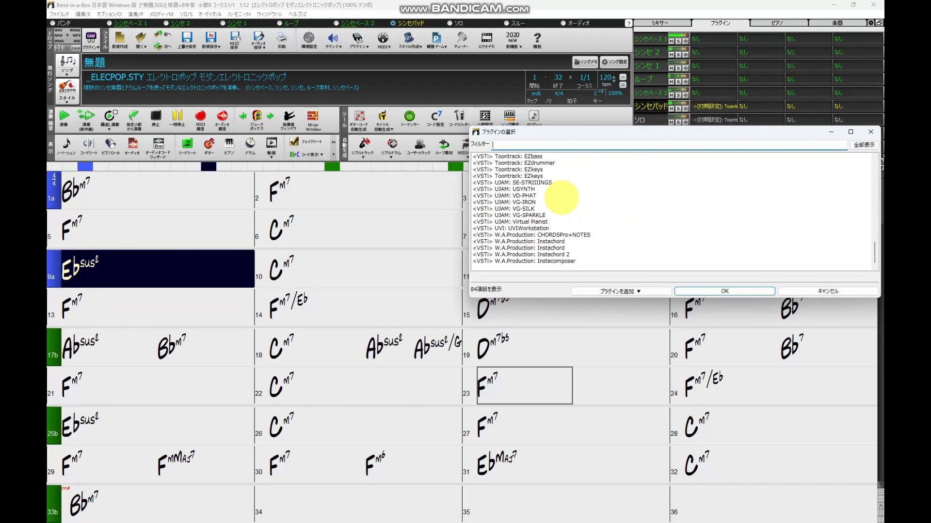
click(526, 188)
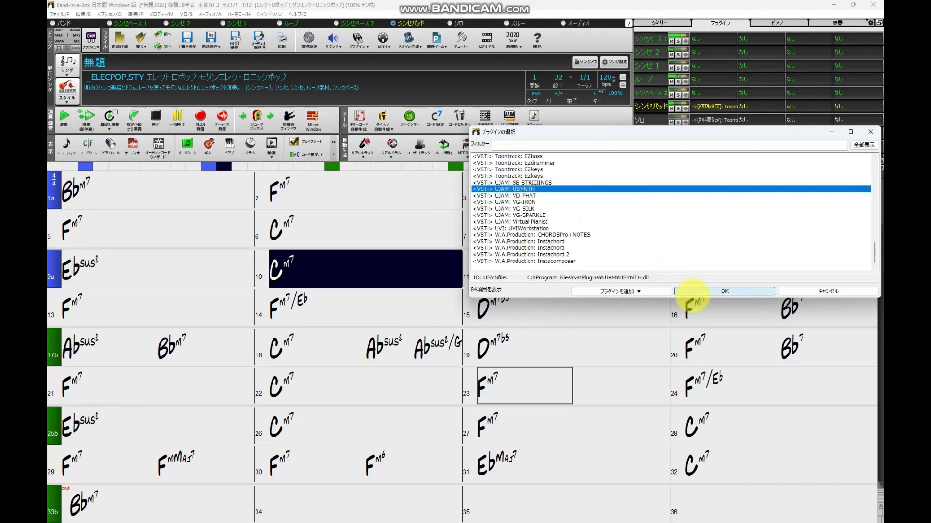
click(694, 292)
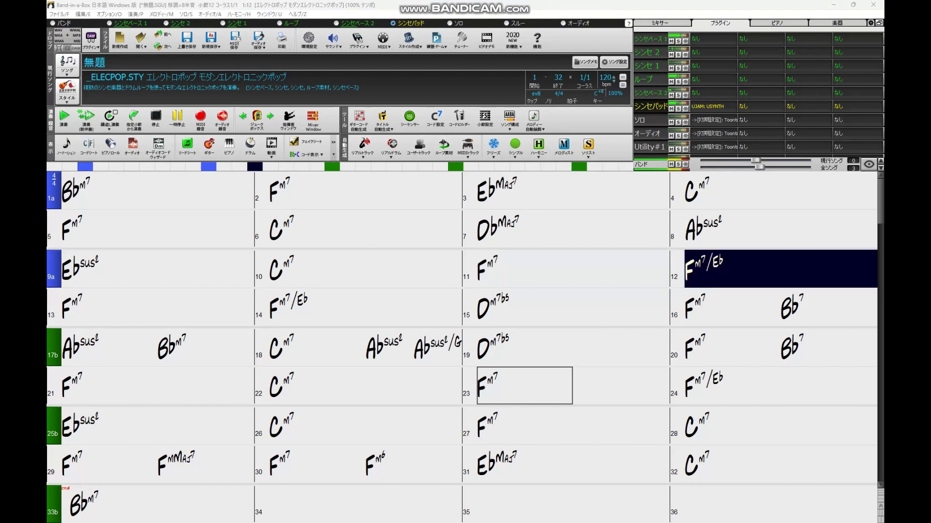
Step: Audition the USYNTH Drive presets in turn during playback and settle on Laid Back
drag(239, 114, 588, 94)
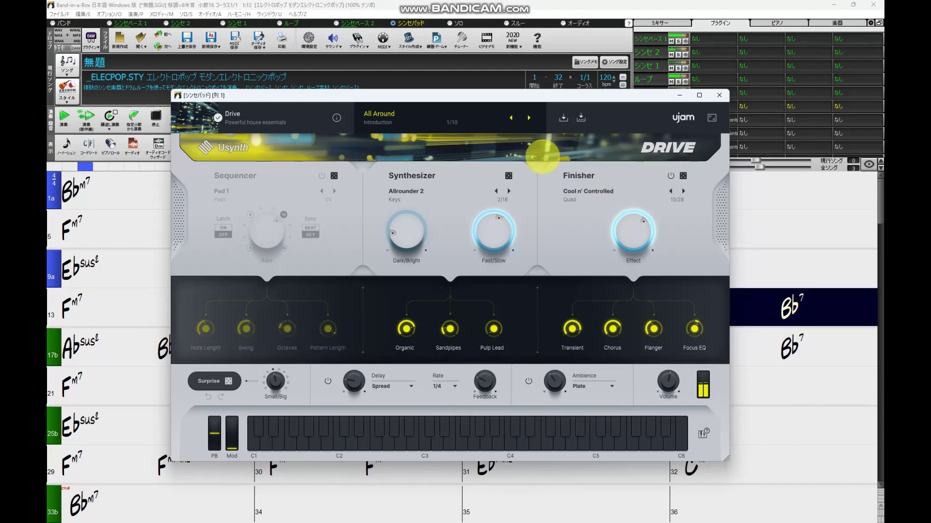
click(529, 117)
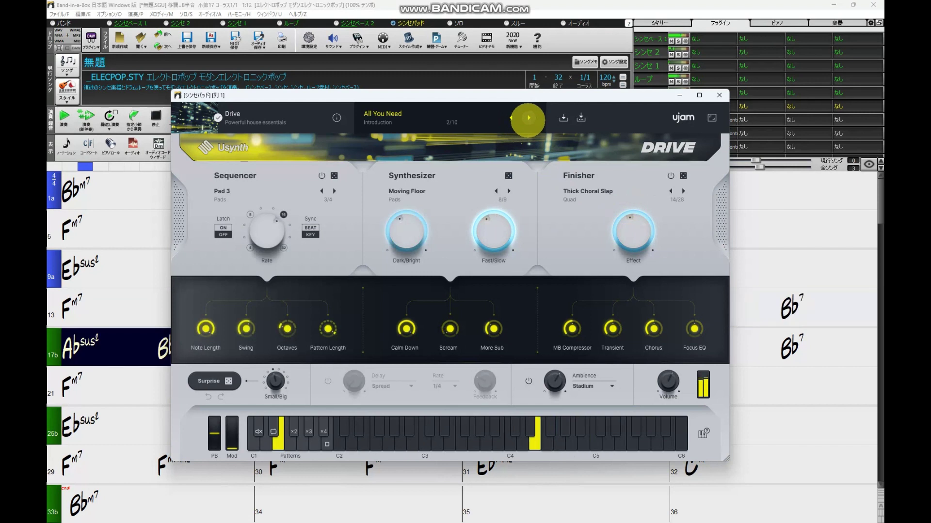
click(528, 118)
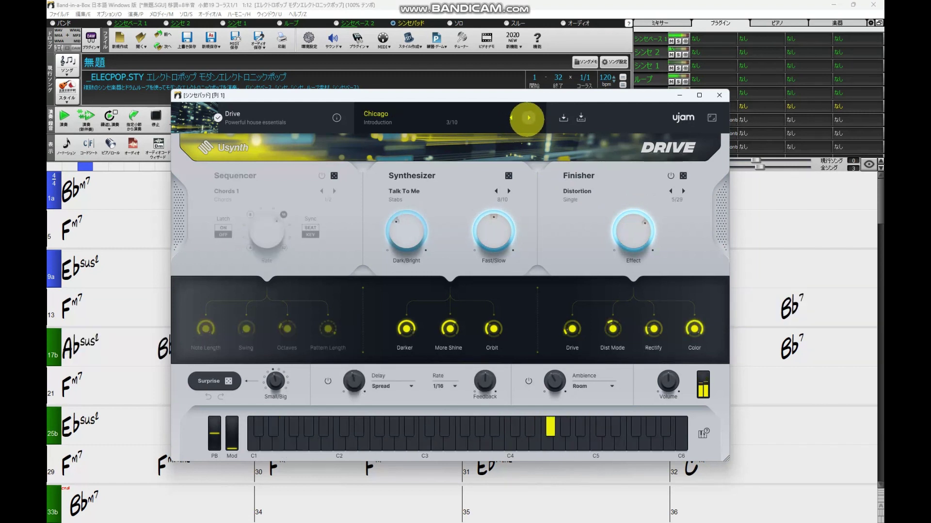
click(529, 118)
click(529, 118)
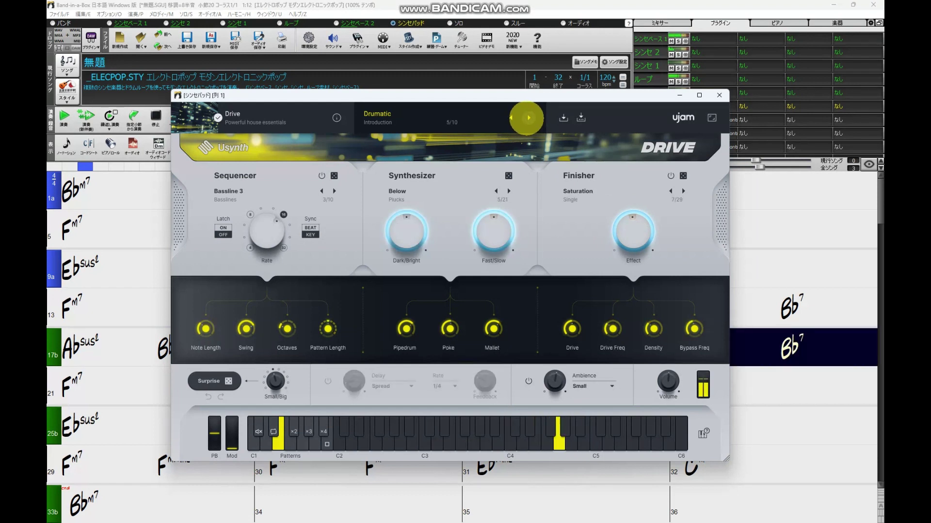
click(527, 118)
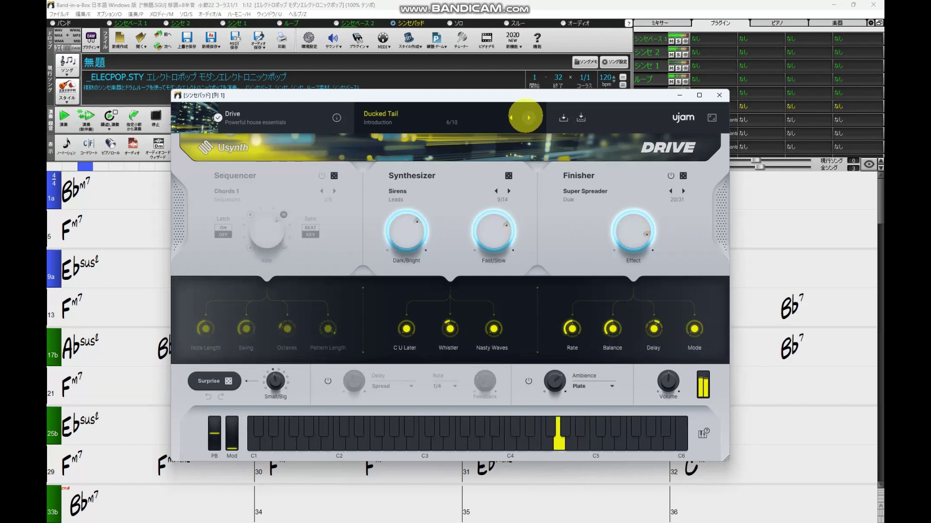
click(528, 118)
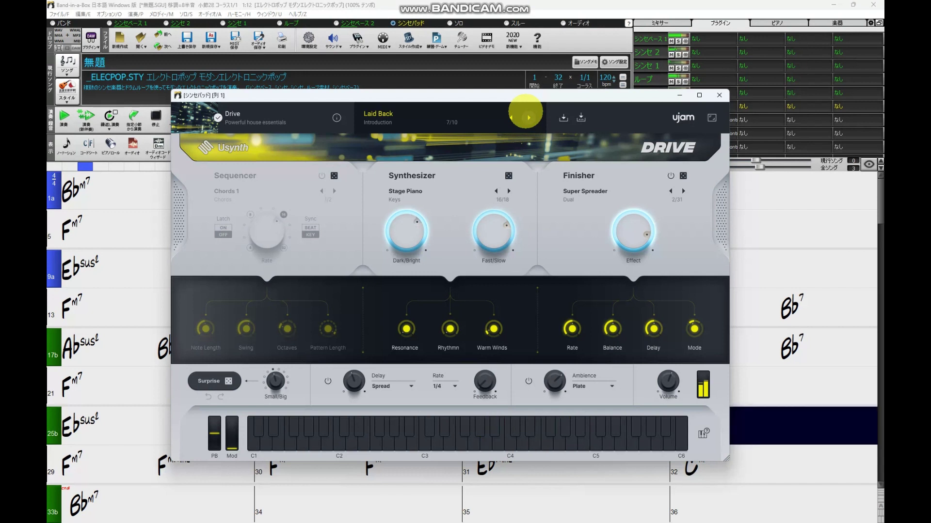
Step: Turn the synthesizer's Dark/Bright knob down to about its middle, adjust Fast/Slow slightly, and close the plugin window
drag(388, 231, 408, 250)
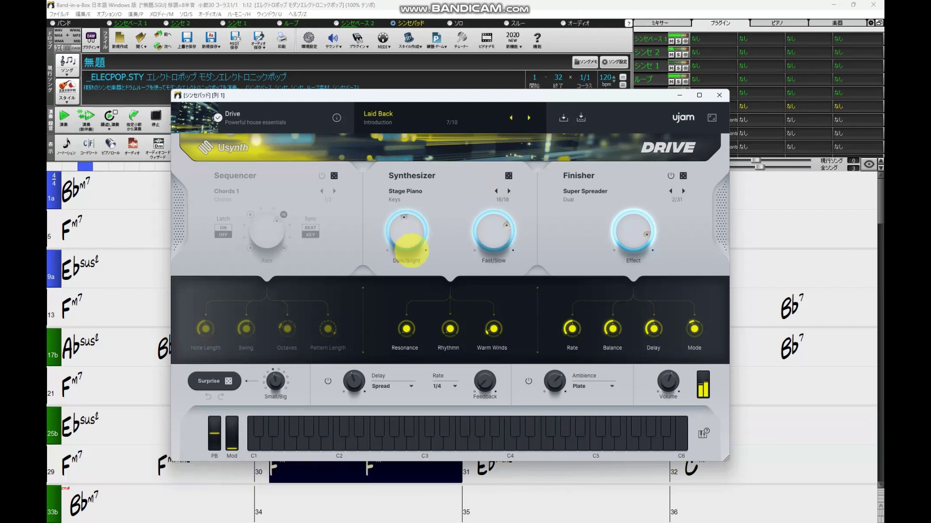
drag(493, 231, 483, 237)
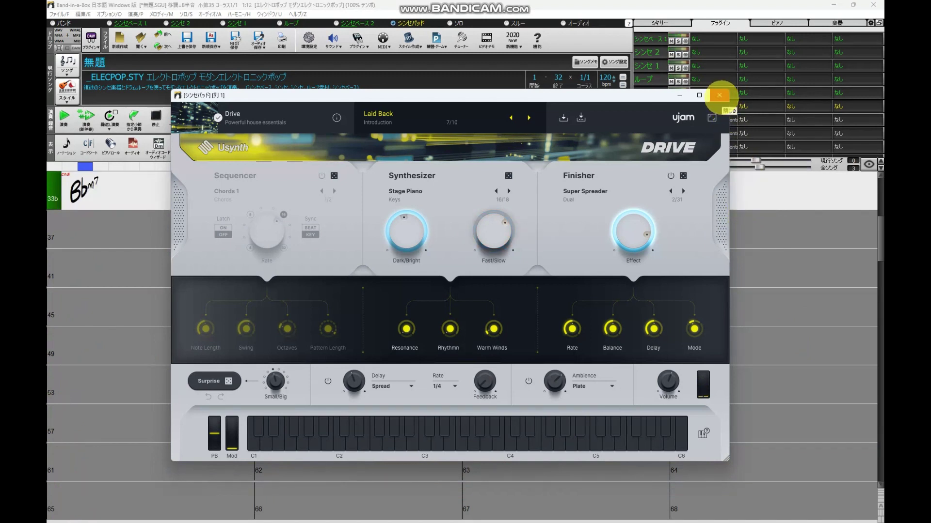
click(719, 95)
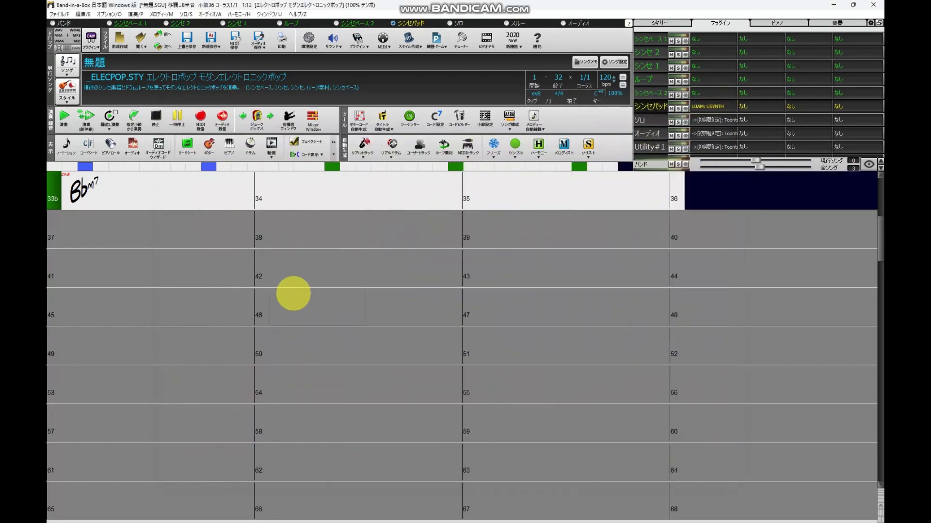
Step: Play the finished arrangement from the beginning to review it
scroll(320, 277, up, 3)
scroll(320, 277, up, 5)
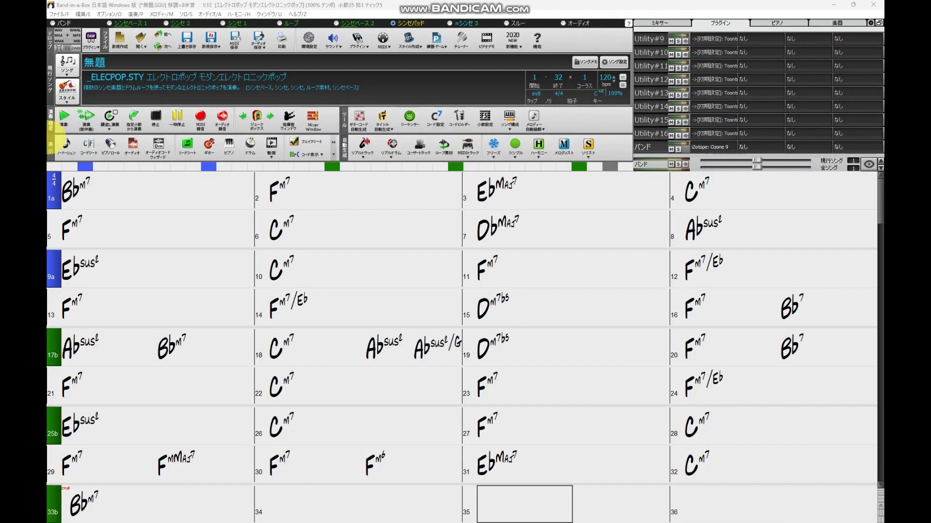
click(92, 107)
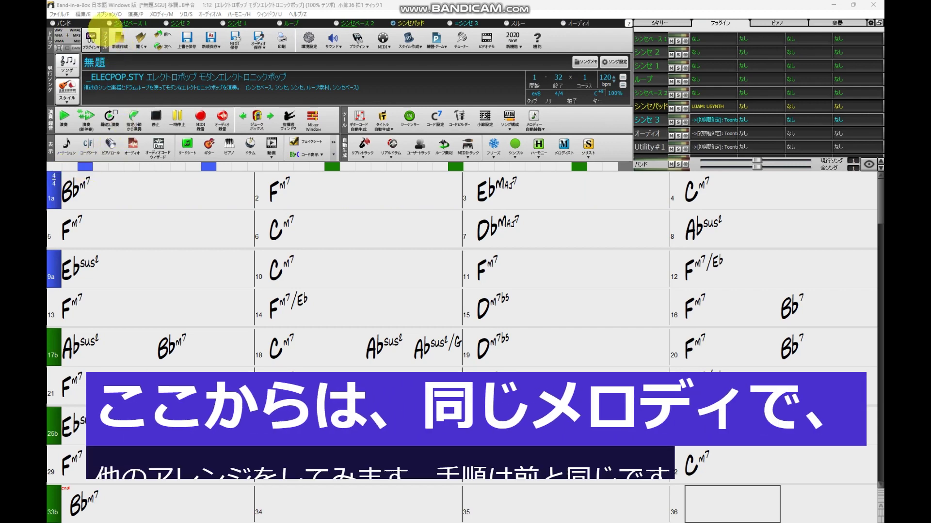
Step: Generate a new chord progression from the melody automatically for the whole song, using the ニューエイジ genre and its matching style
click(82, 14)
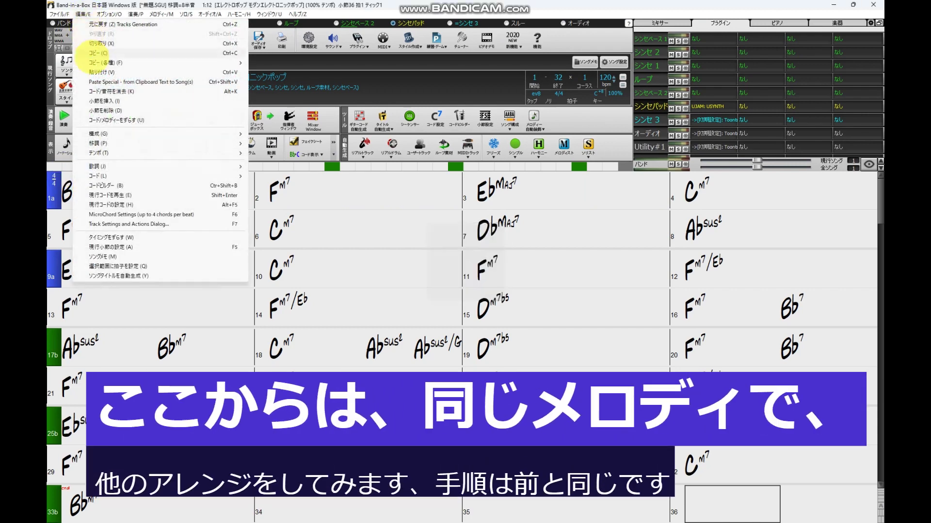
mouse_move(111, 176)
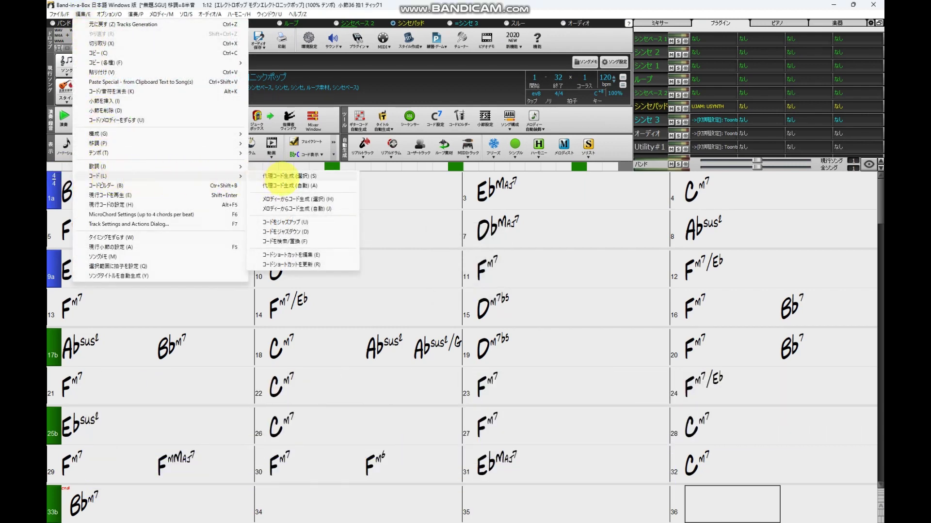
click(297, 208)
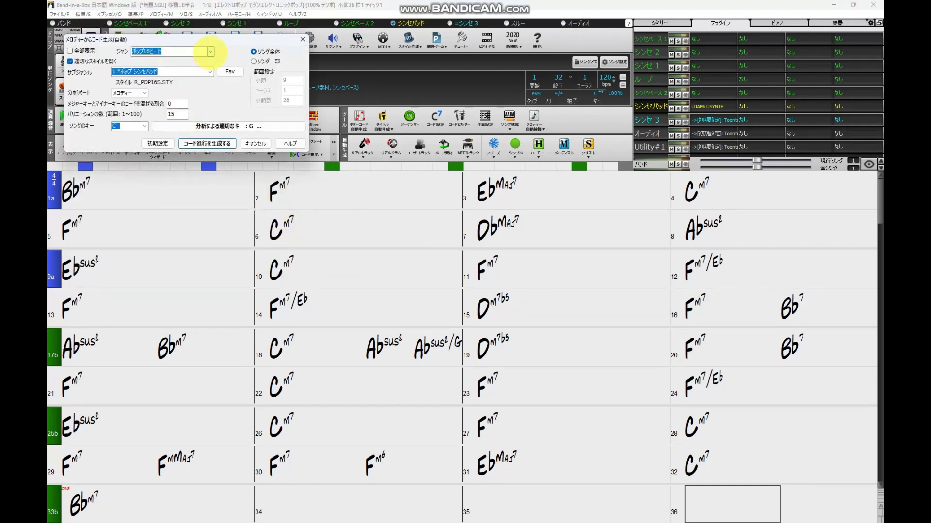
click(210, 51)
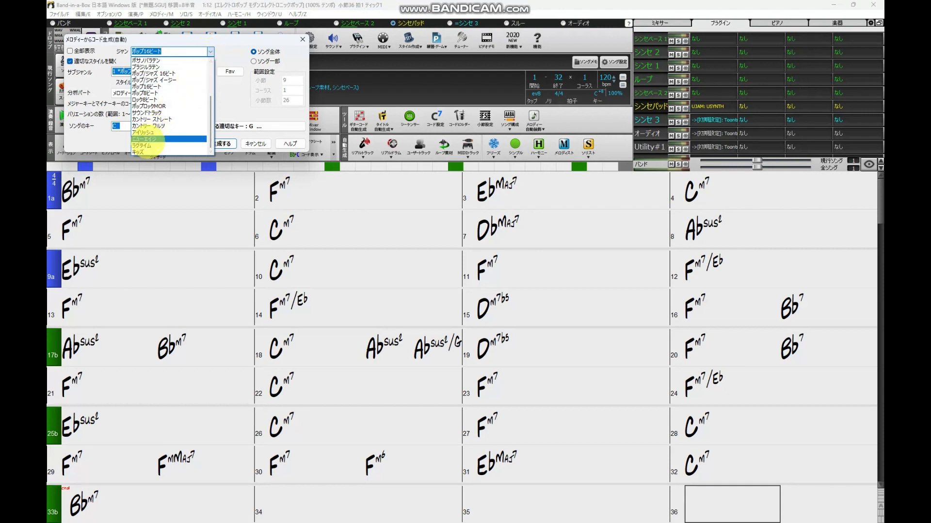
click(150, 139)
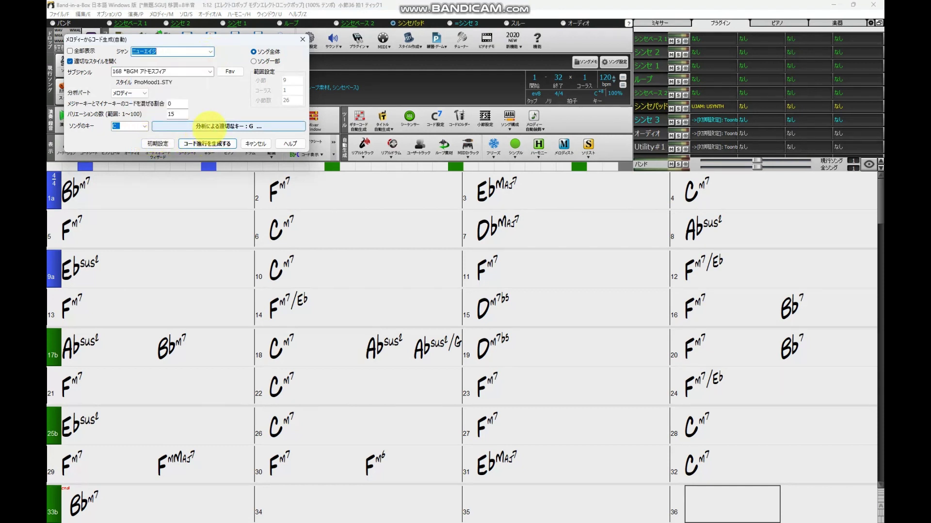
click(208, 143)
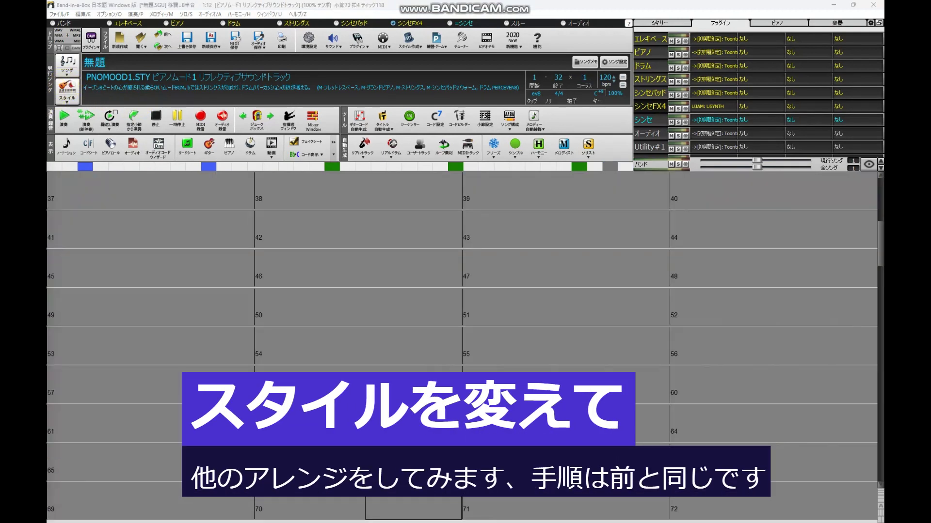
Step: Audition and apply the _POWERPN クリスチャンパワーポップ style, and generate and play the new arrangement
click(68, 87)
drag(300, 10, 671, 14)
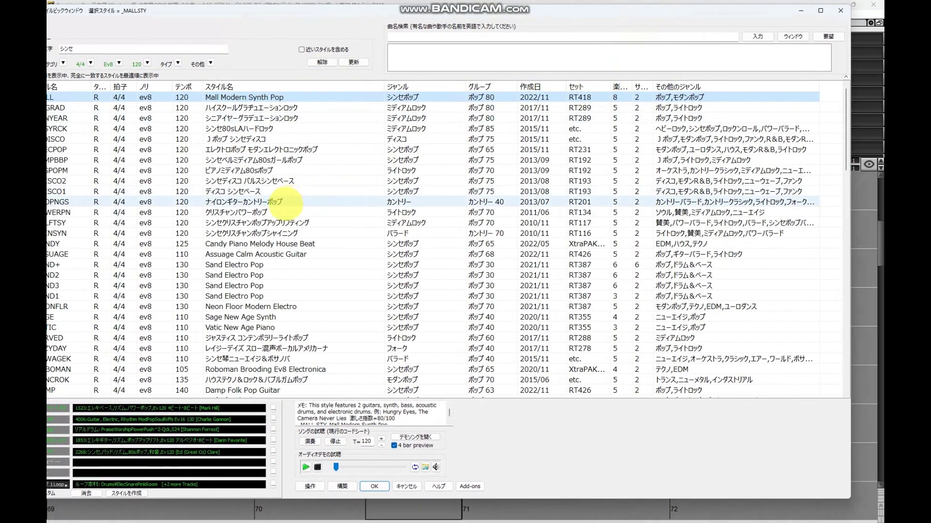
click(274, 212)
click(279, 210)
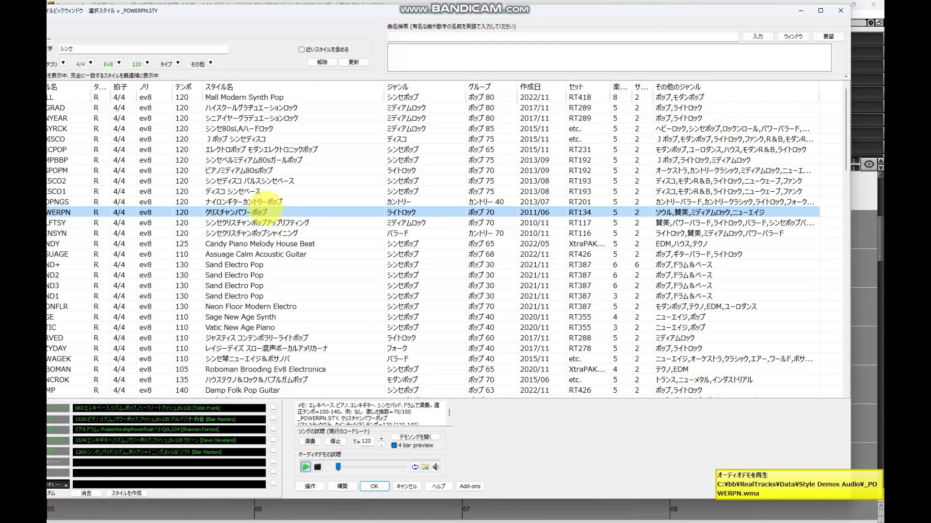
click(374, 486)
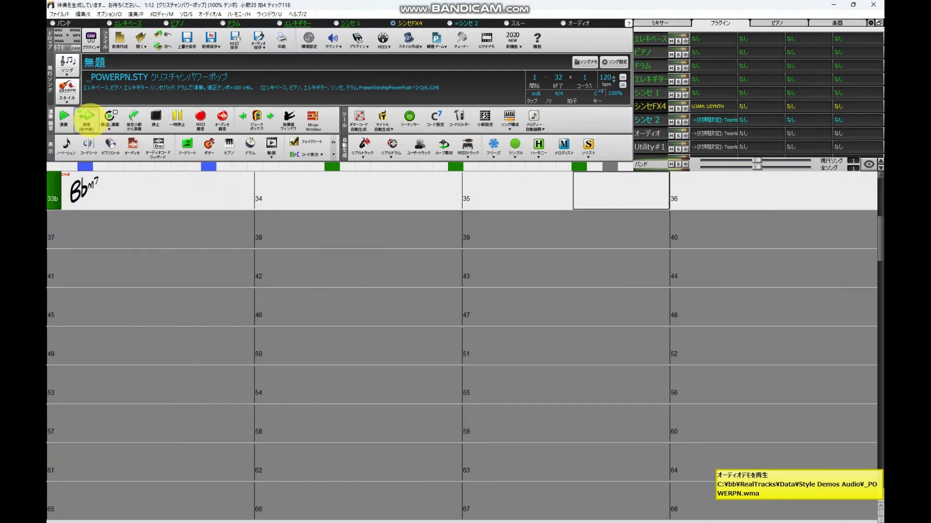
click(86, 119)
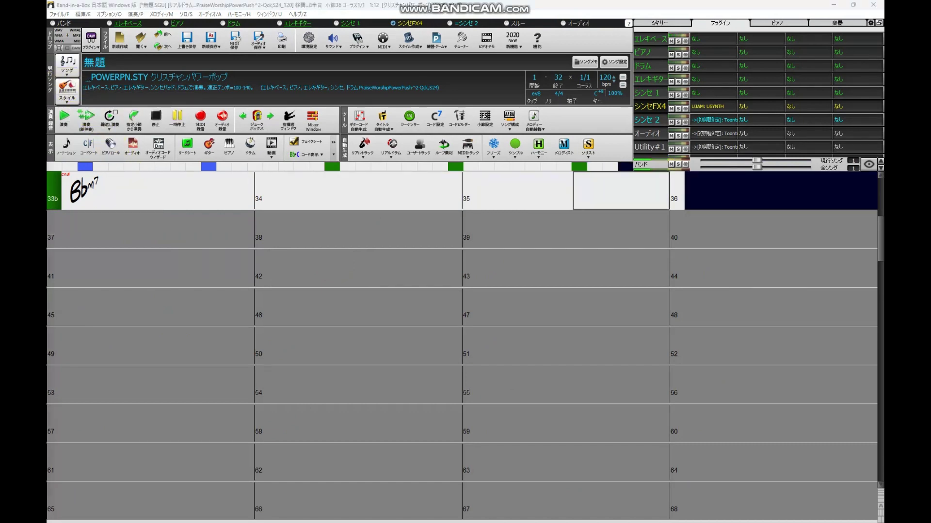
Step: Audition and apply the =CC_COLV アダルトコンテンポラリーロック style, and regenerate and play the arrangement
click(67, 87)
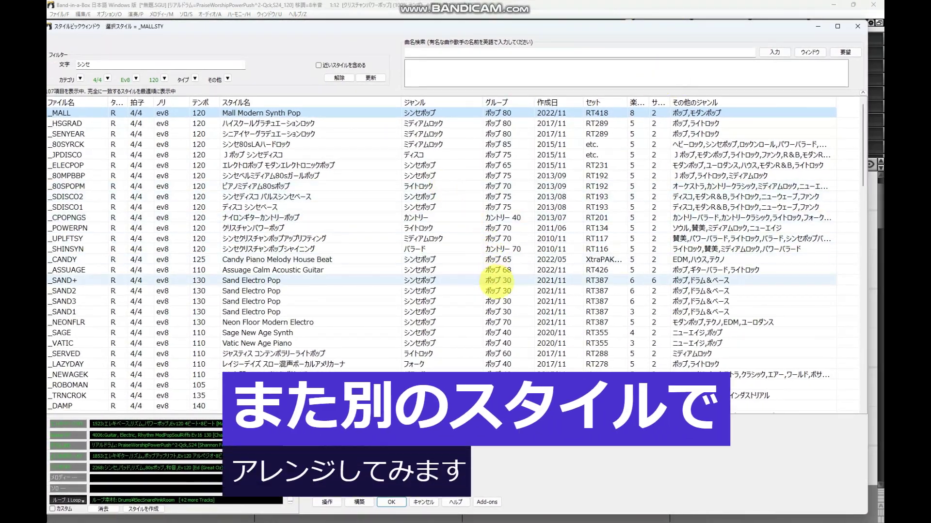
scroll(498, 286, down, 7)
click(496, 290)
click(419, 364)
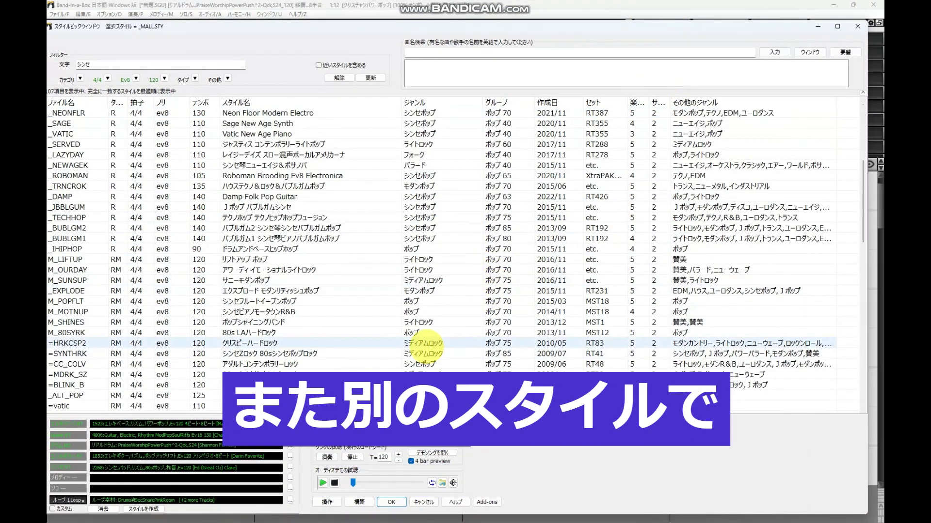
click(420, 364)
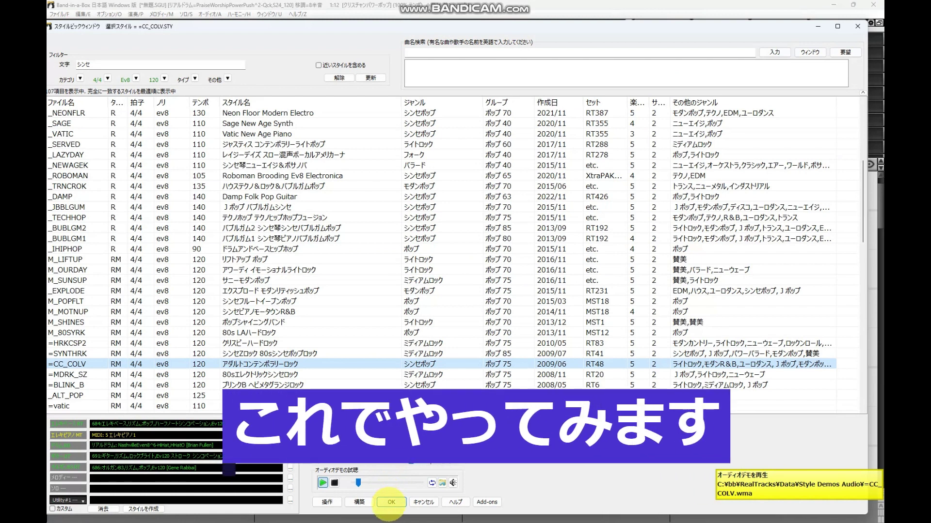
click(391, 503)
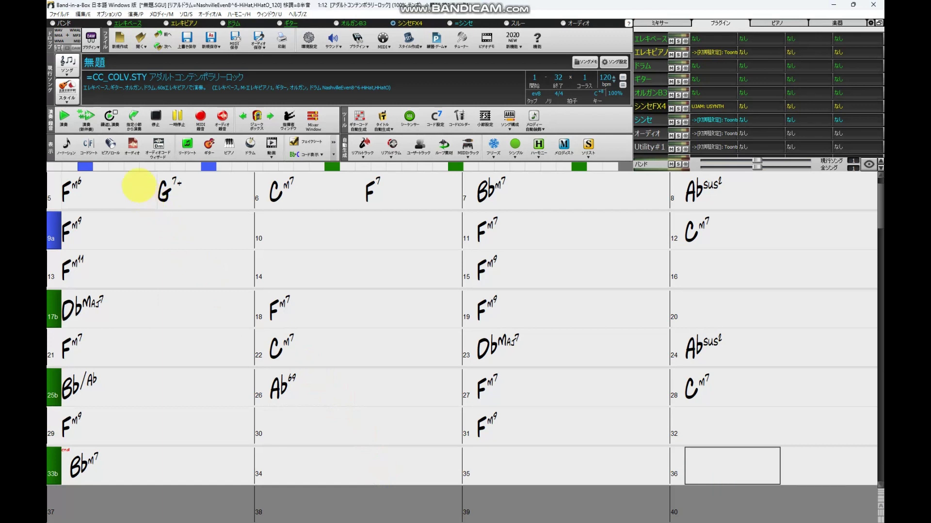
click(86, 122)
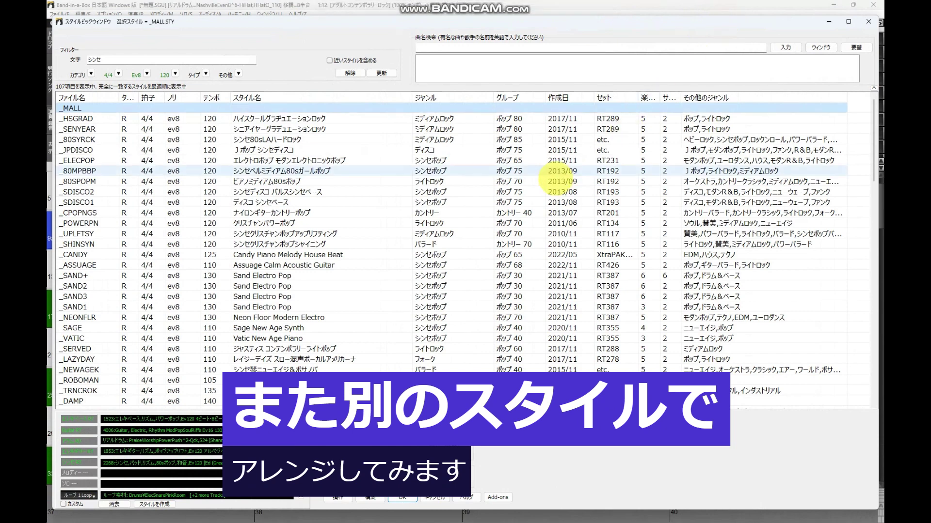
Step: Audition the City1 and _JPDISCO styles, apply _JPDISCO Jポップ シンセディスコ, and regenerate and play the song
scroll(533, 242, down, 20)
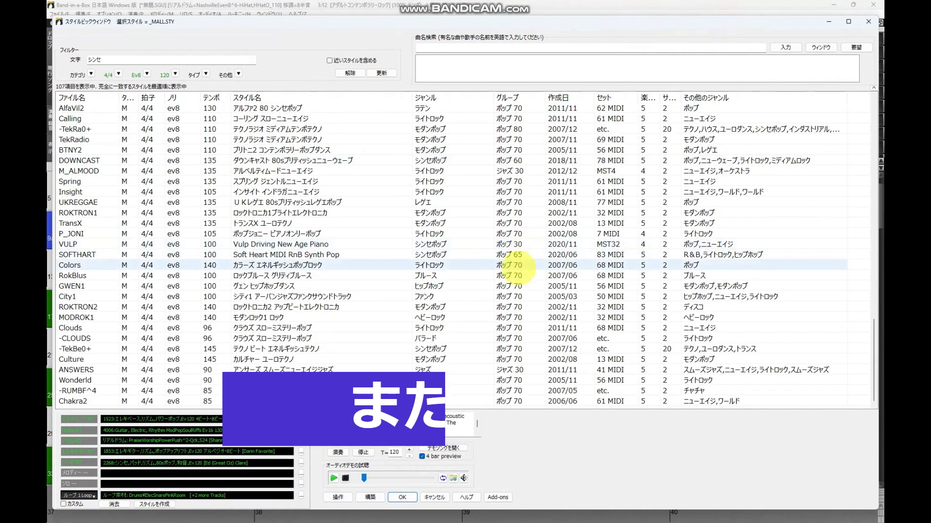
click(423, 297)
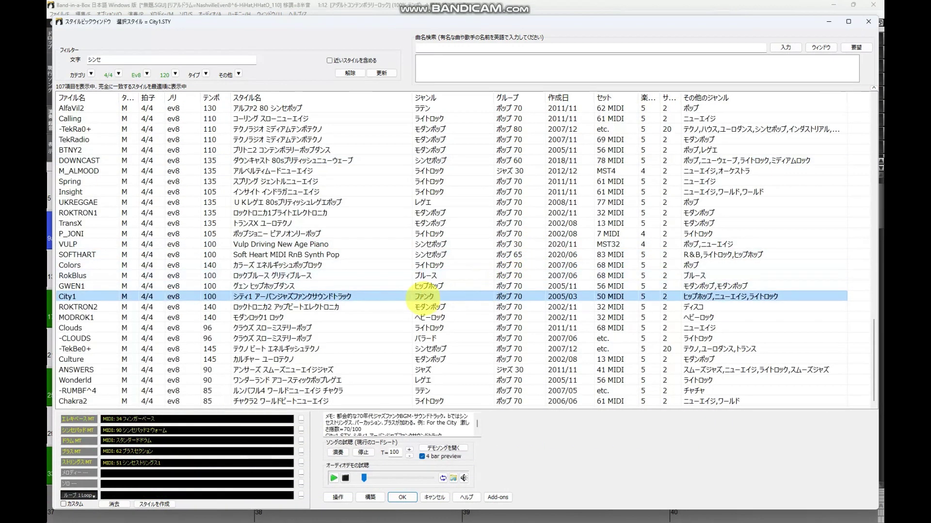
scroll(415, 281, up, 20)
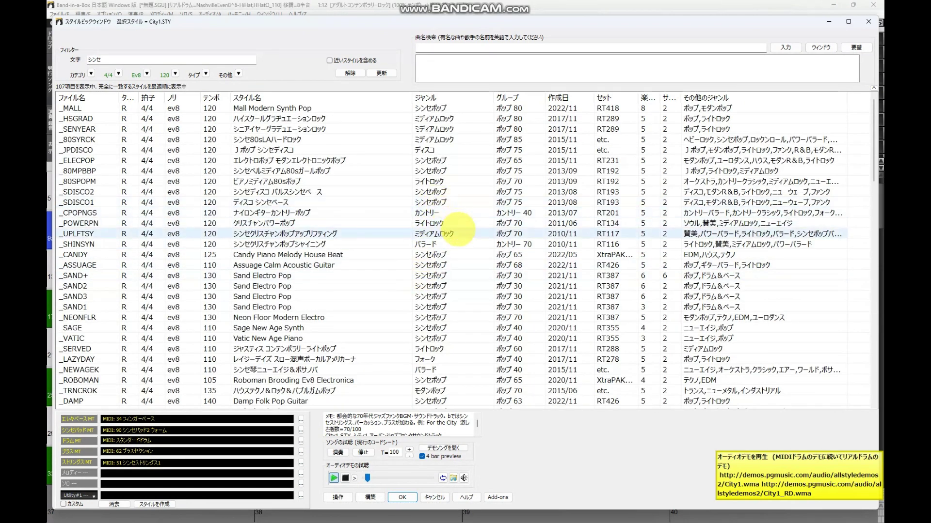
click(449, 151)
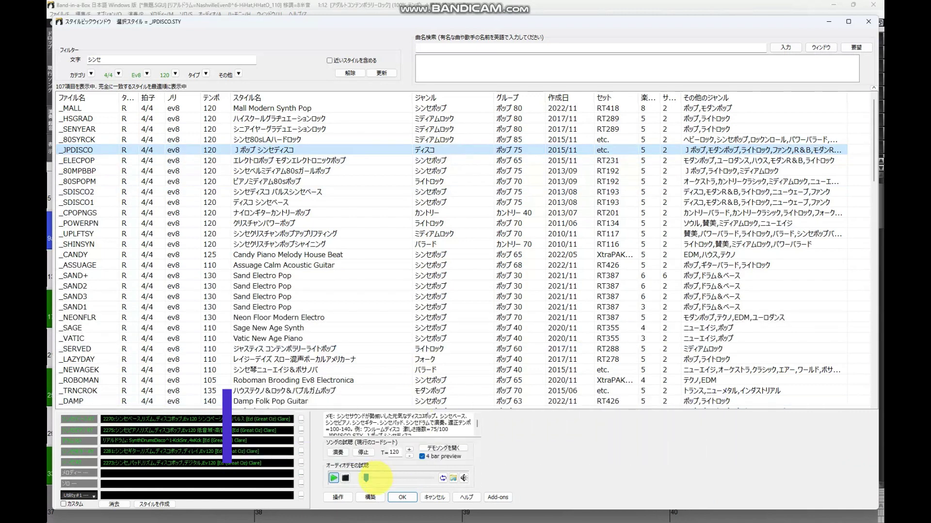
click(403, 498)
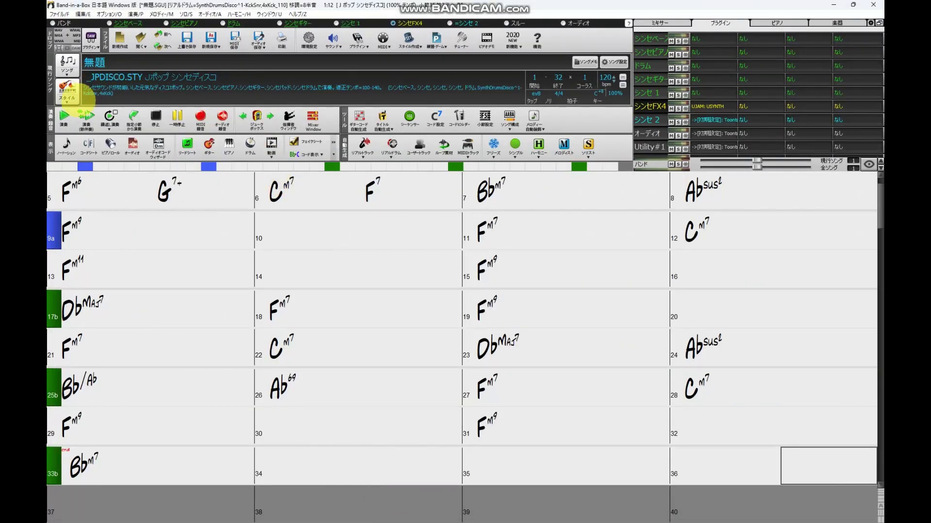
click(86, 117)
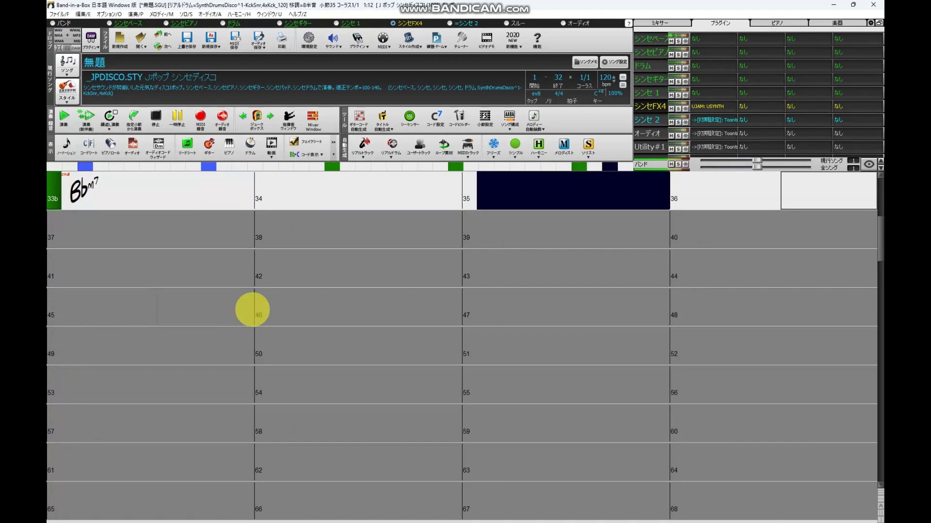
Step: Generate another chord progression from the melody automatically for the whole song, using the ポップロックMOR genre and its matching style
click(82, 14)
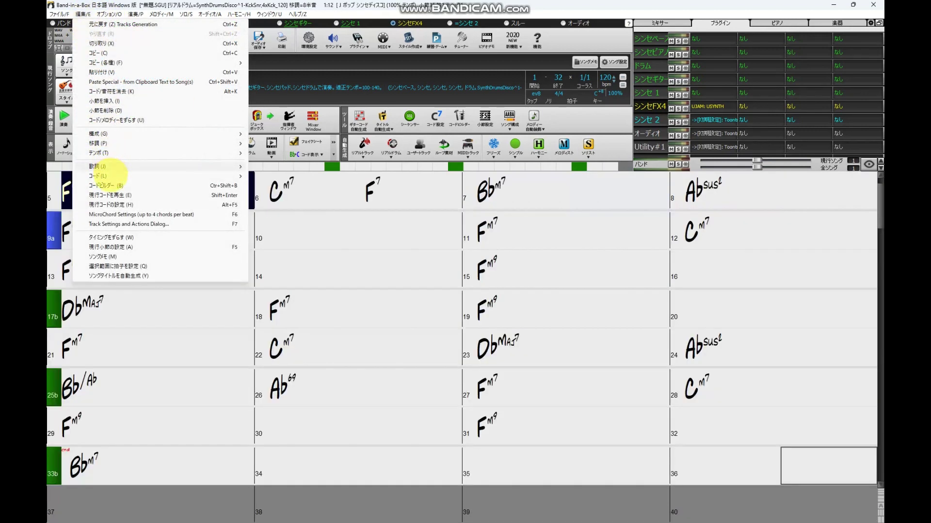
mouse_move(127, 176)
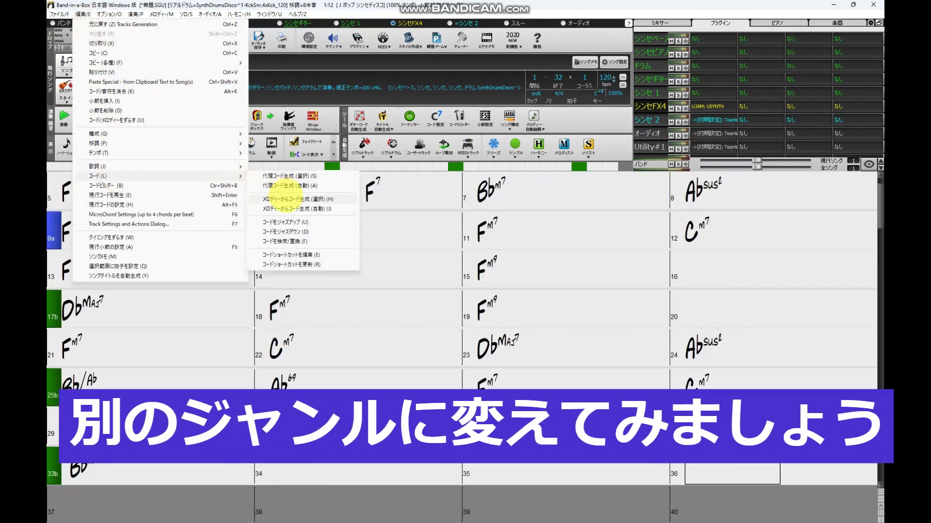
click(286, 209)
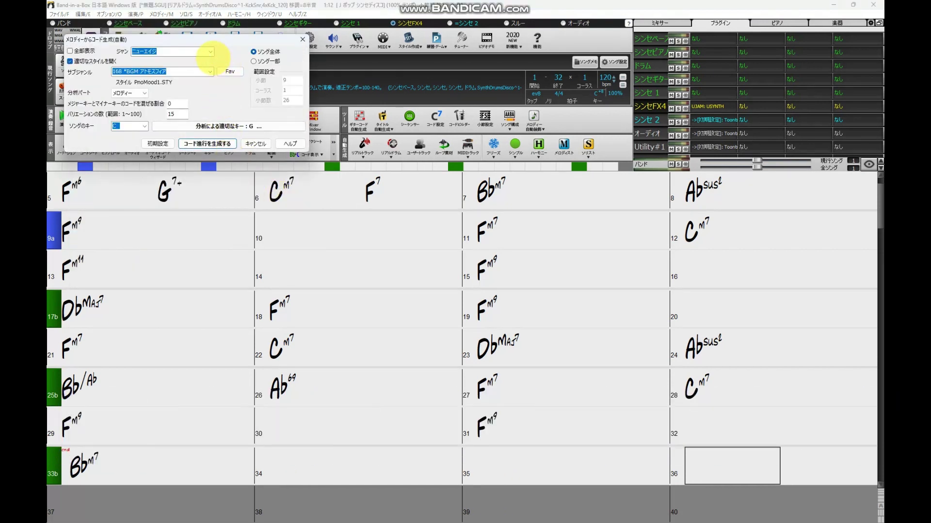
click(210, 51)
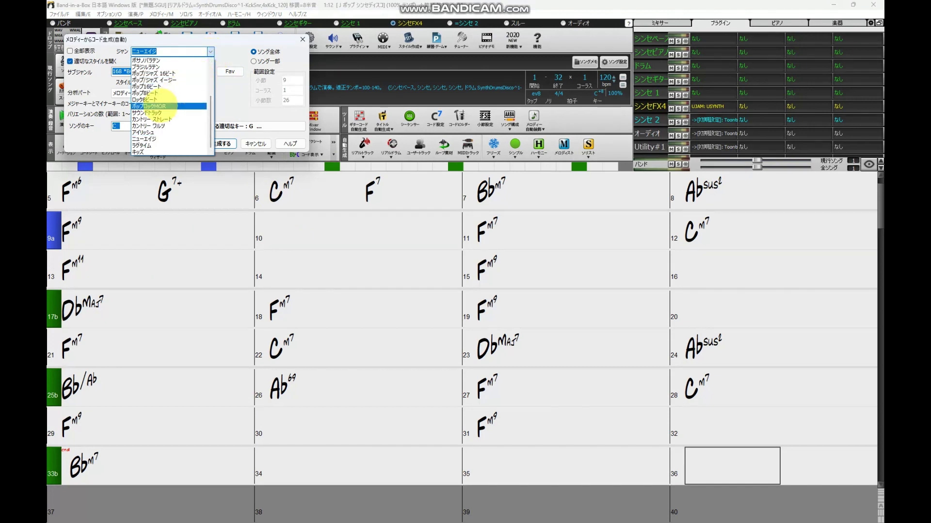
click(160, 106)
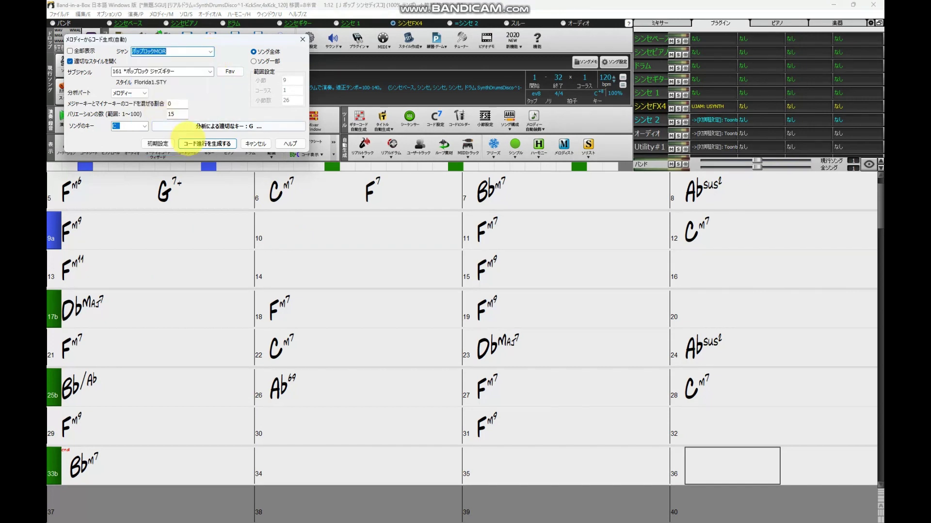
click(207, 144)
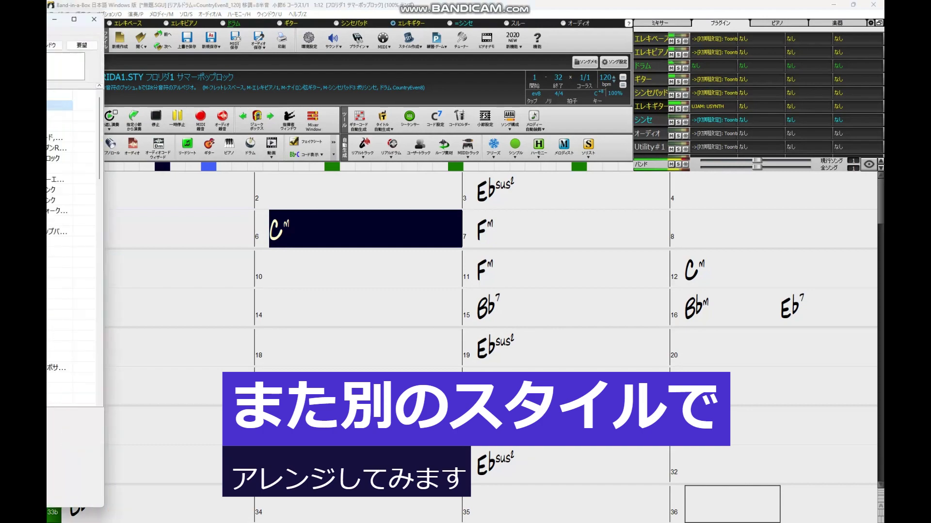
Step: Clear the style filter, apply the _SMOKEY スモーキー シンセポップバラード style, and regenerate and play the arrangement
key(F9)
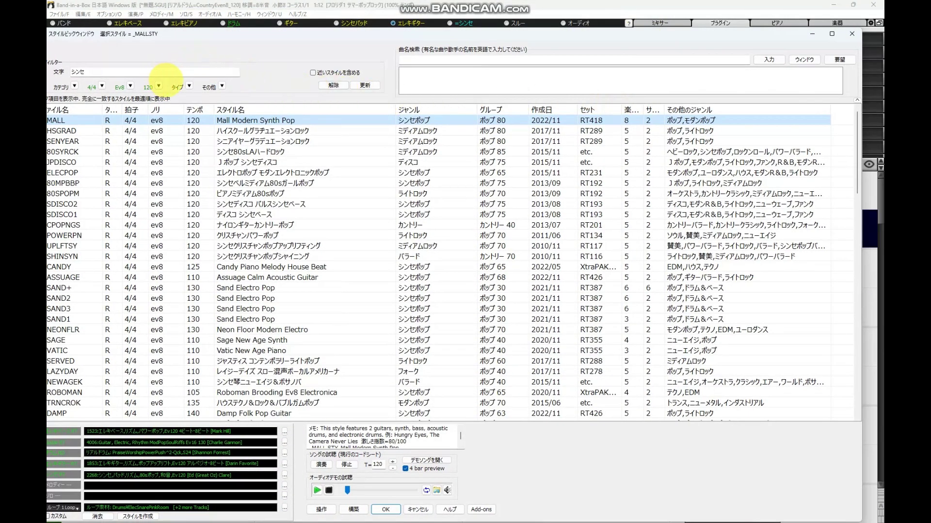
click(333, 86)
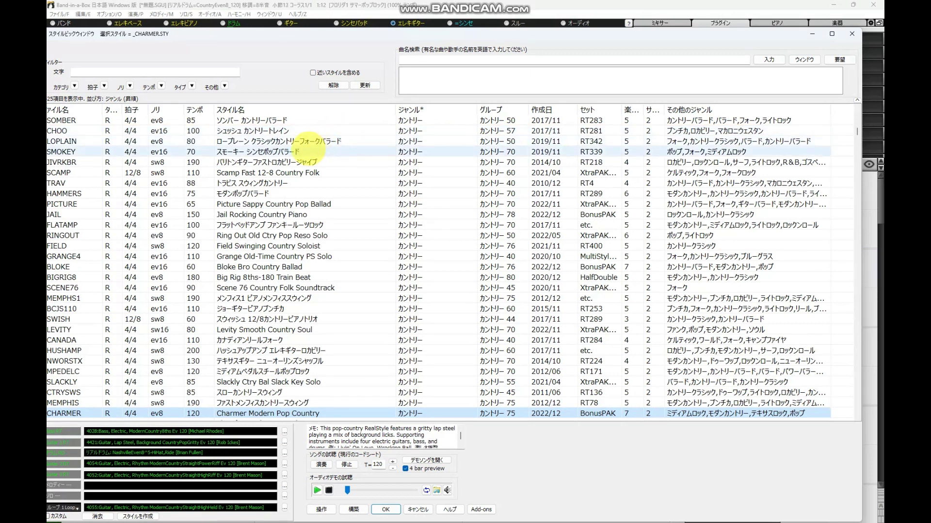
click(306, 150)
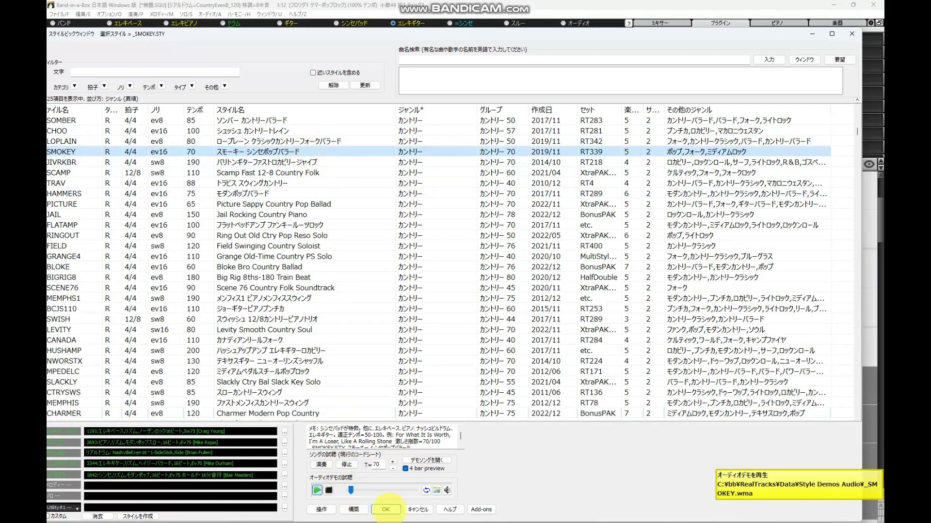
click(386, 510)
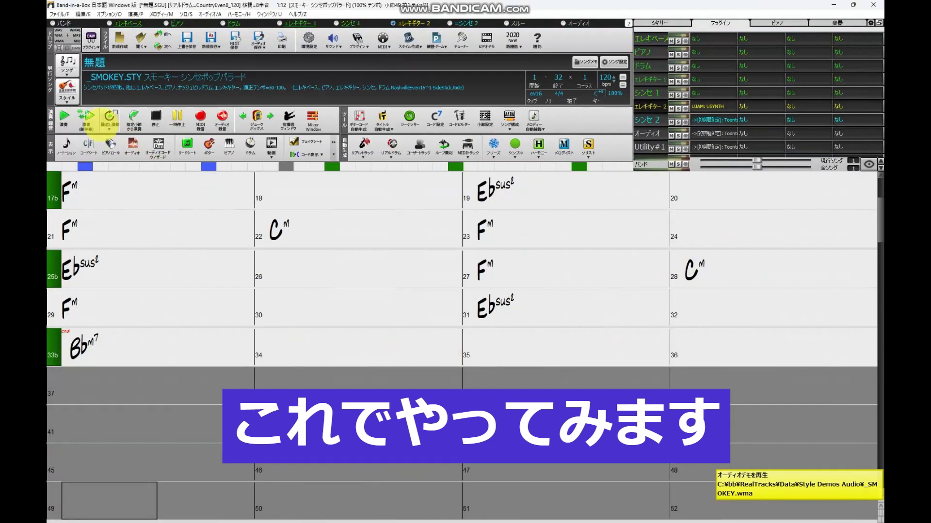
click(86, 115)
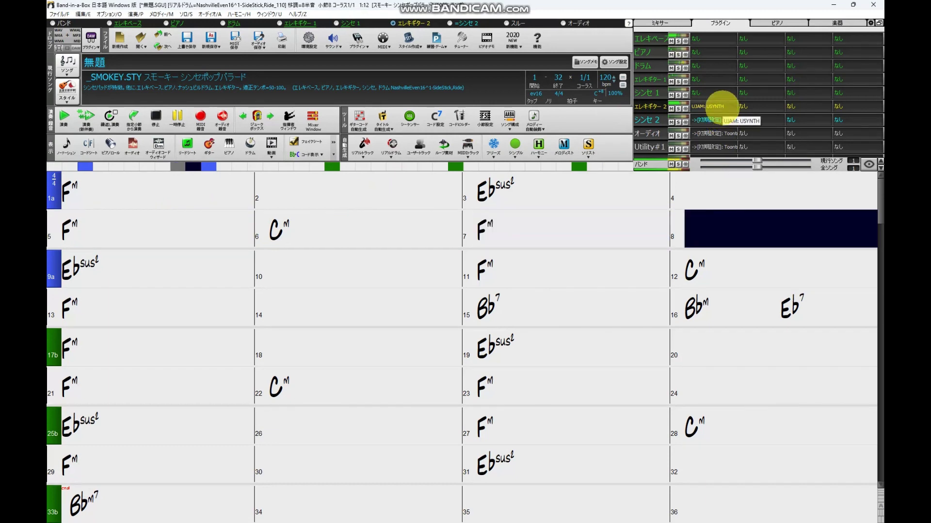
Step: Open USYNTH on the エレキギター 2 track and audition the Drive presets in turn during playback, from Locomotion to Beast
double_click(715, 107)
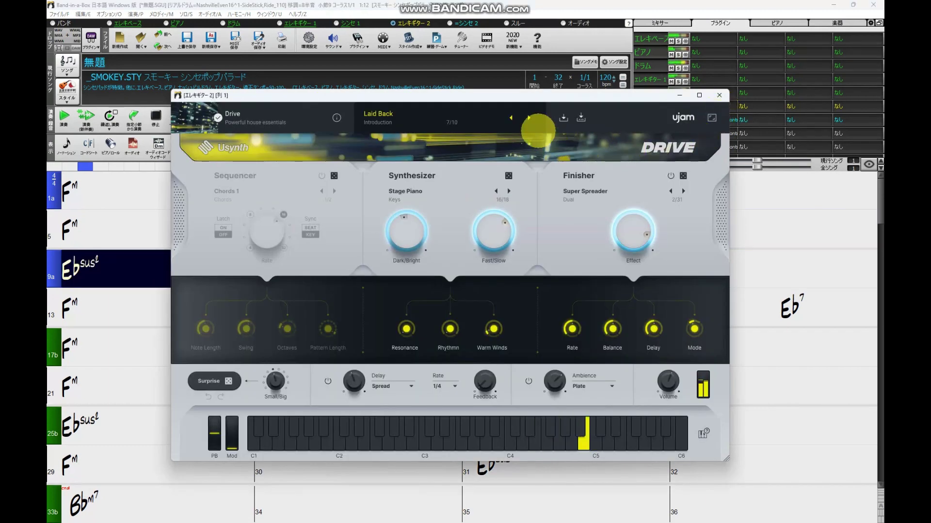
click(528, 118)
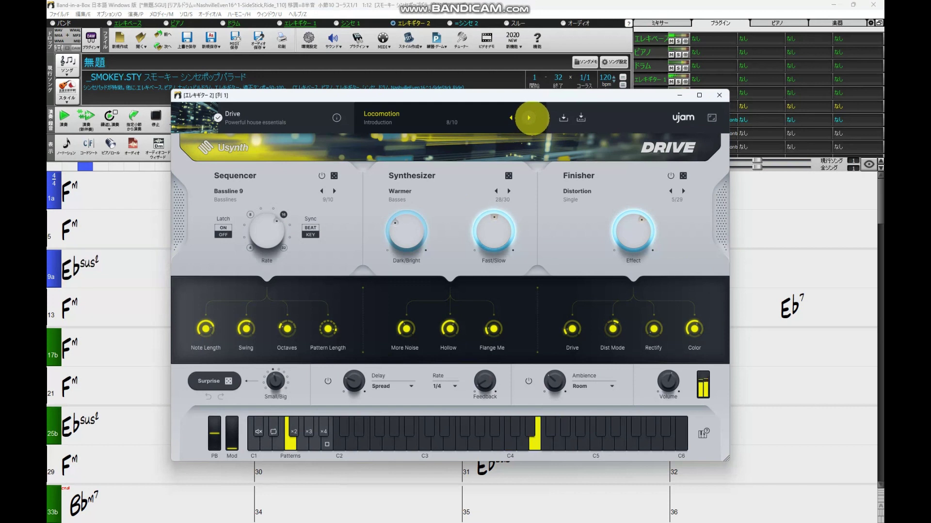
click(528, 117)
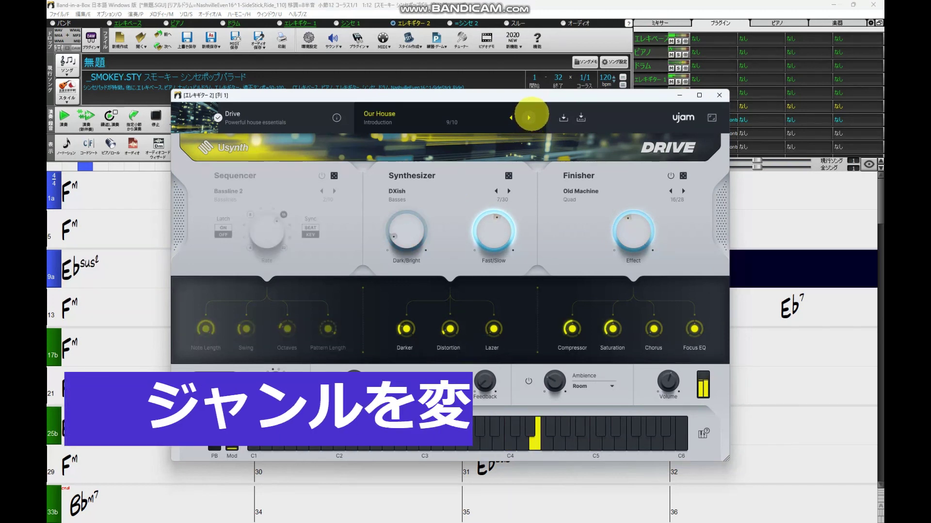
click(529, 117)
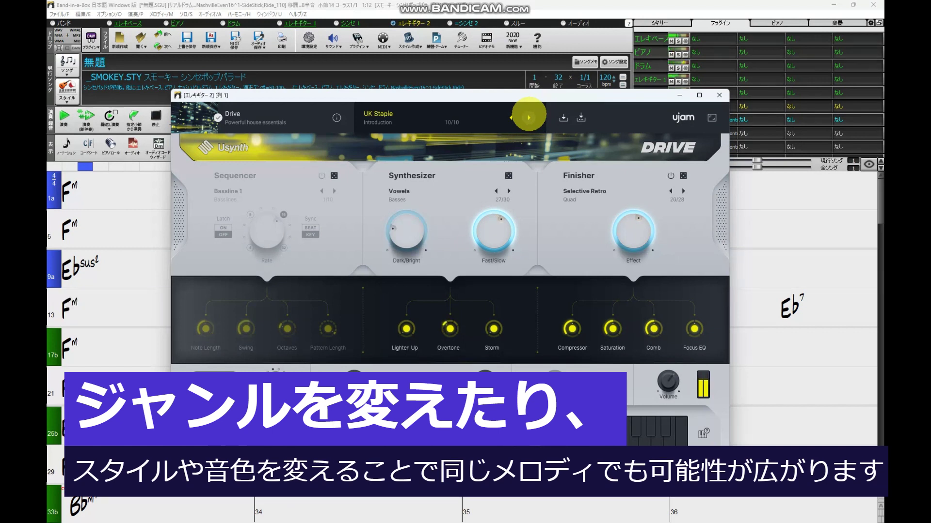
click(528, 117)
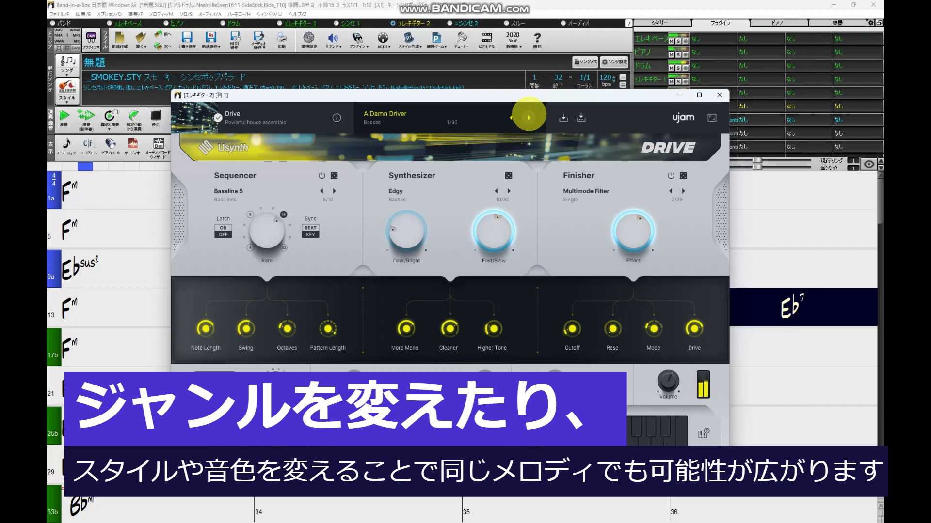
click(528, 118)
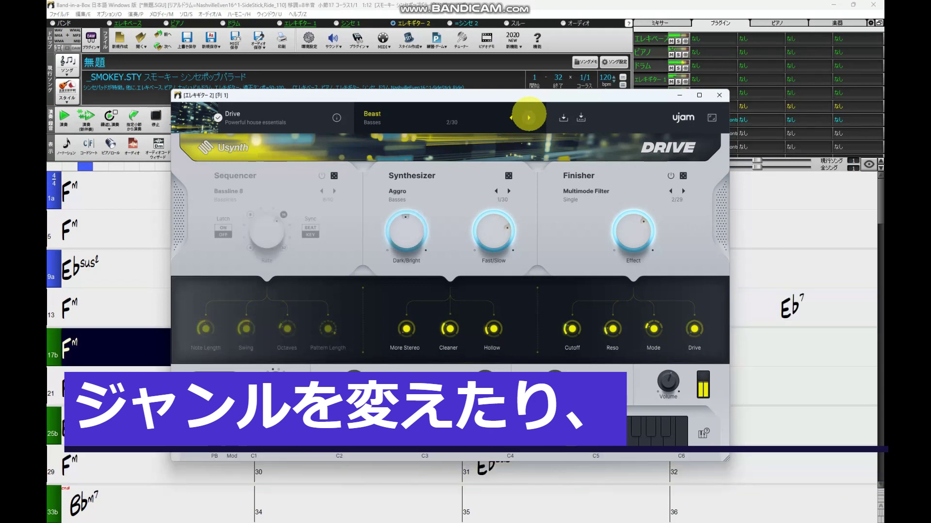